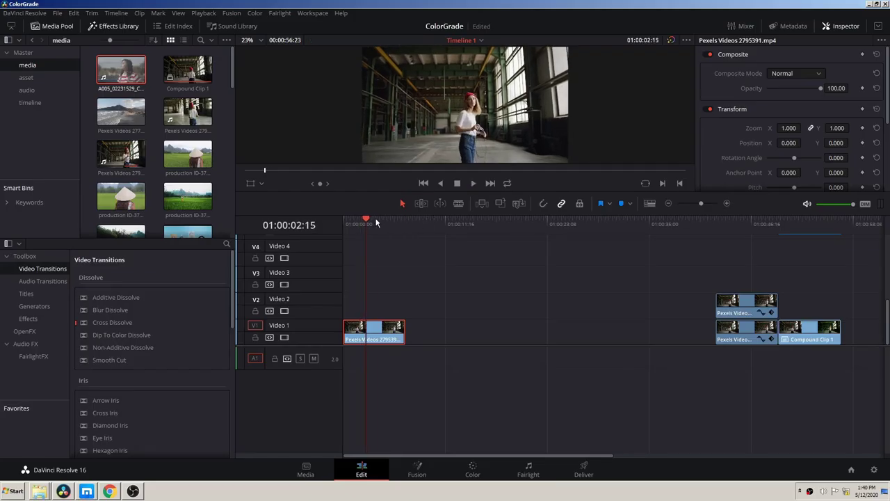
Play the warehouse clip from the timeline start and stop it about six seconds in
left_click_drag(376, 222, 320, 226)
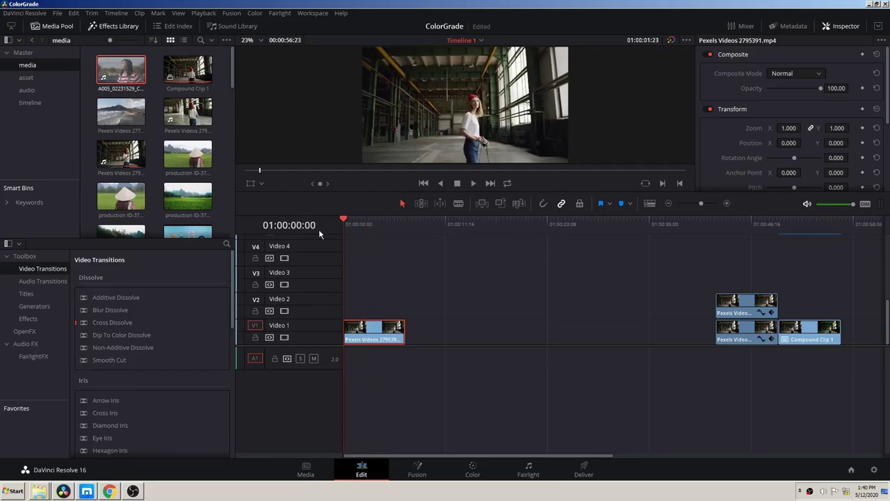
key("space")
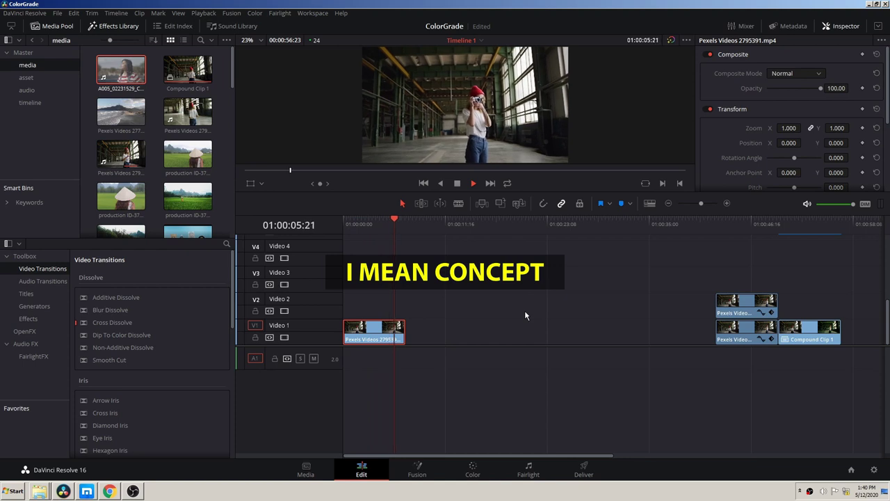
key("space")
On the Color page, stack serial nodes 01–03 and switch the scope to RGB Parade
left_click(473, 470)
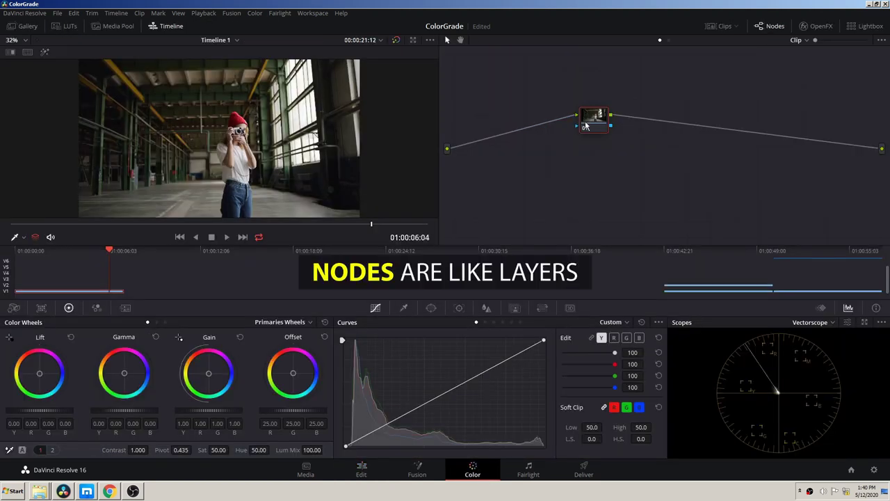
key("alt+s")
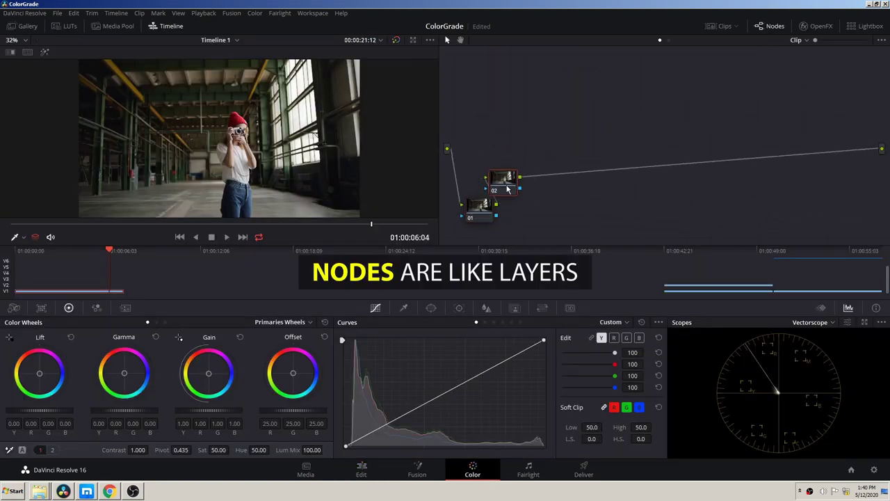
mouse_move(532, 212)
left_mouse_down()
mouse_move(487, 171)
mouse_move(483, 135)
left_mouse_up()
key("alt+s")
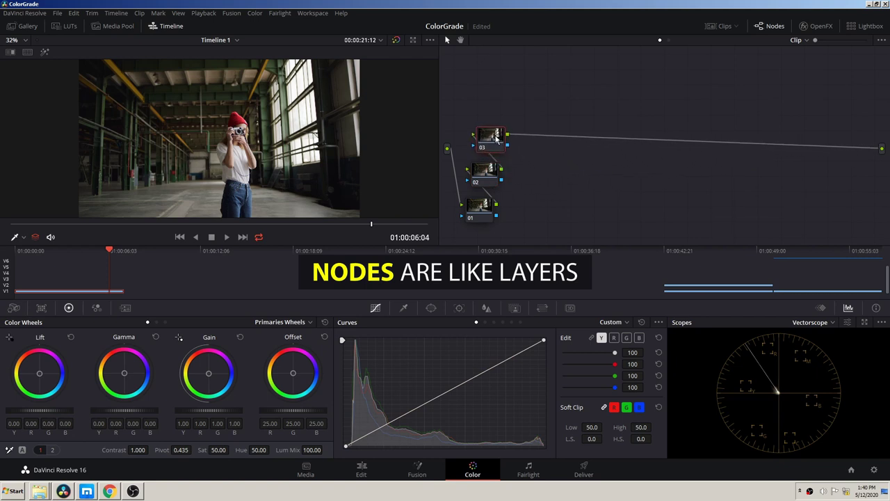
left_click(486, 179)
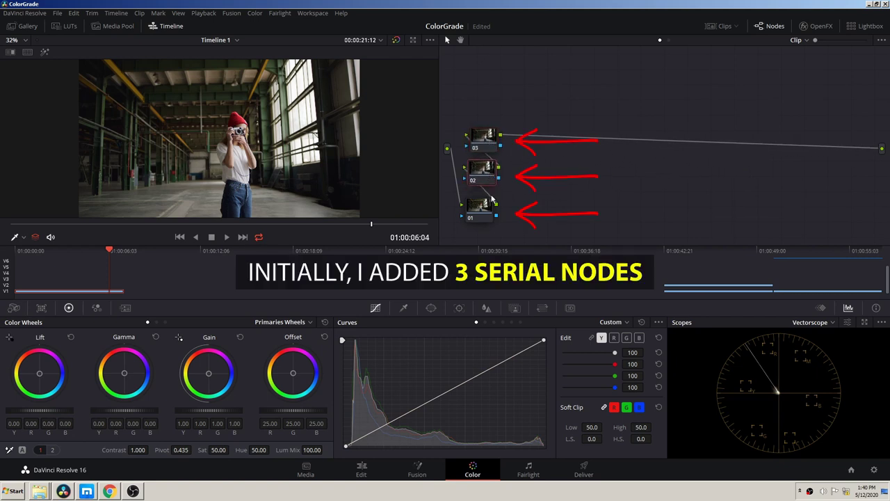
left_click(489, 214)
left_click(824, 324)
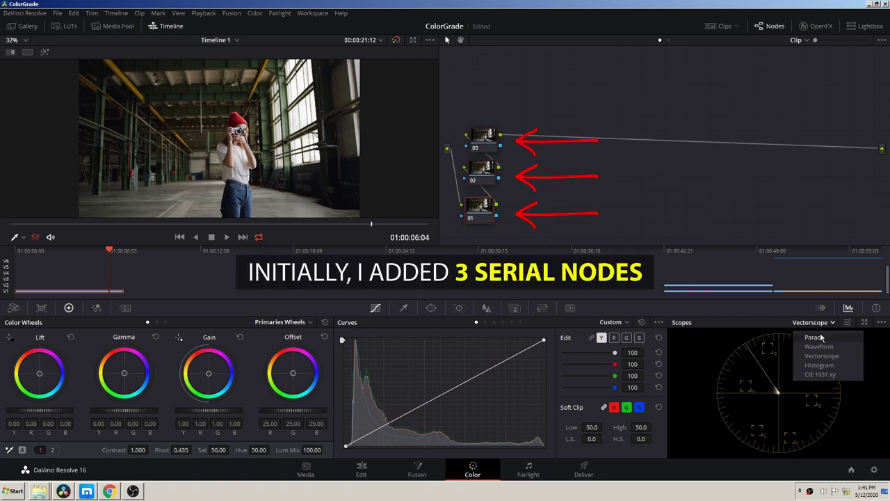
left_click(814, 337)
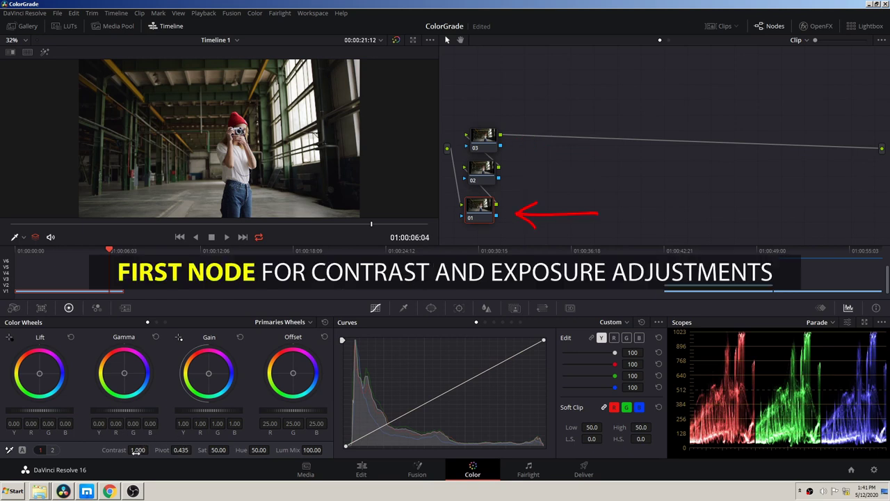
Give node 01 contrast 1.072 at pivot 0.198, shadows -0.02 and low range 0.054
left_click_drag(139, 449, 151, 449)
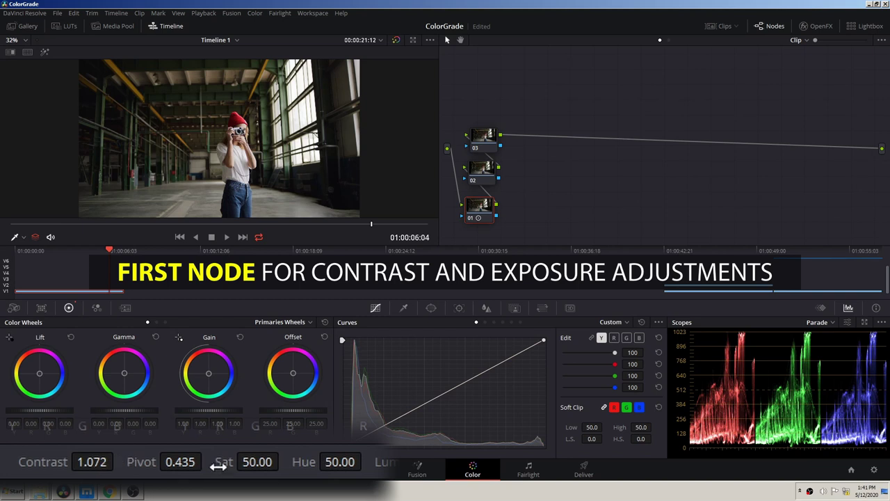
left_click_drag(198, 467, 207, 461)
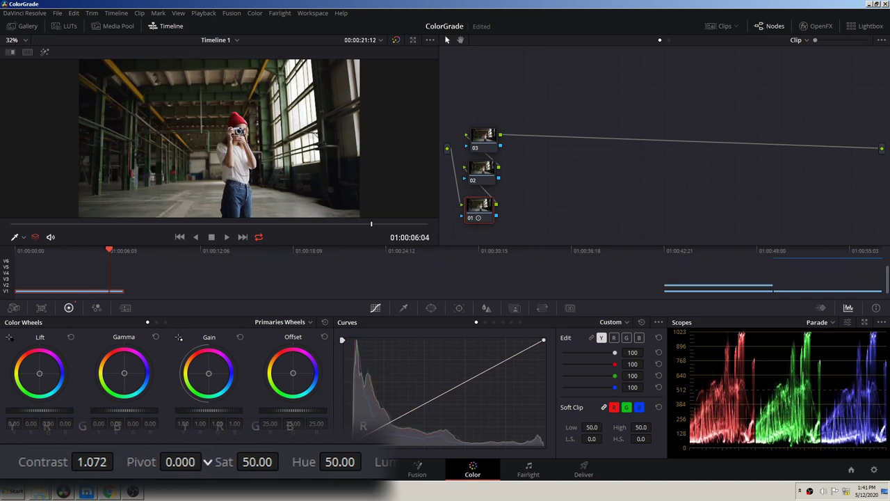
left_click(165, 321)
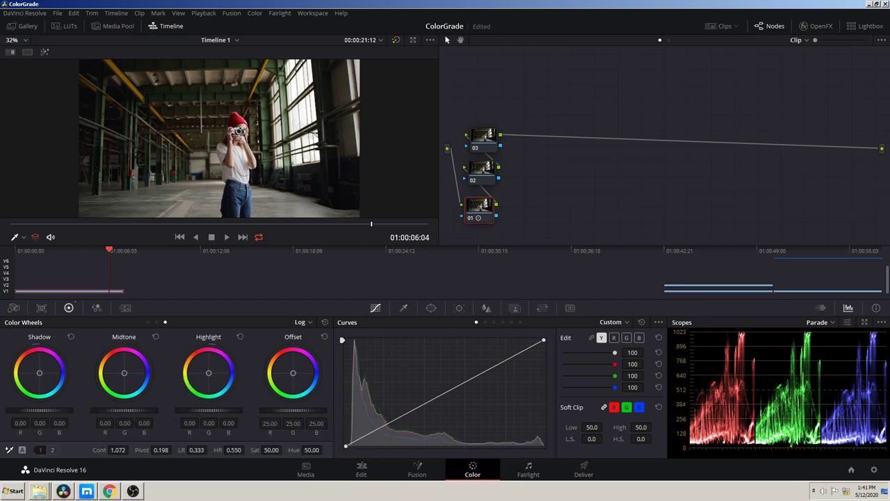
left_click_drag(41, 410, 36, 409)
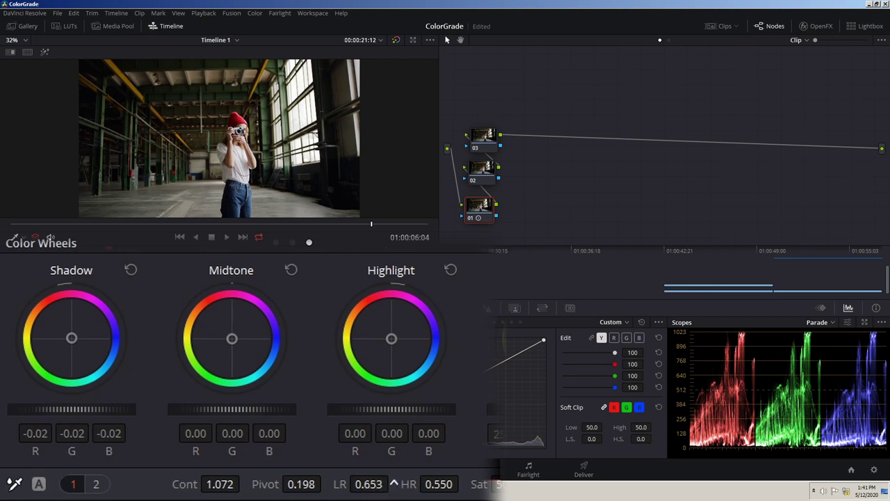
left_click_drag(368, 483, 394, 484)
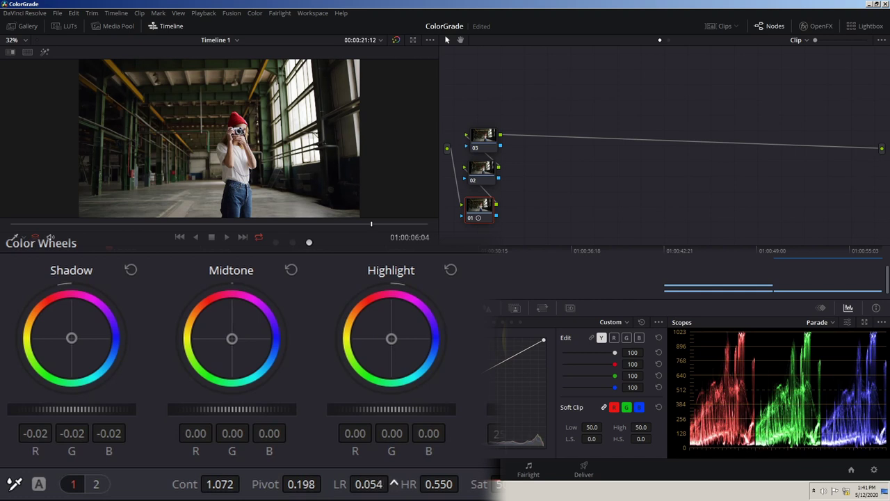
left_click(485, 169)
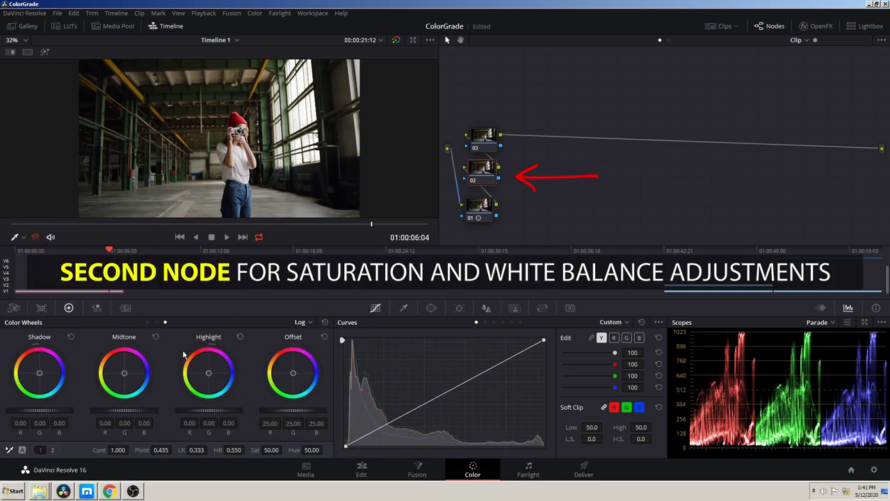
Raise node 02's saturation to 61.40
left_click(150, 321)
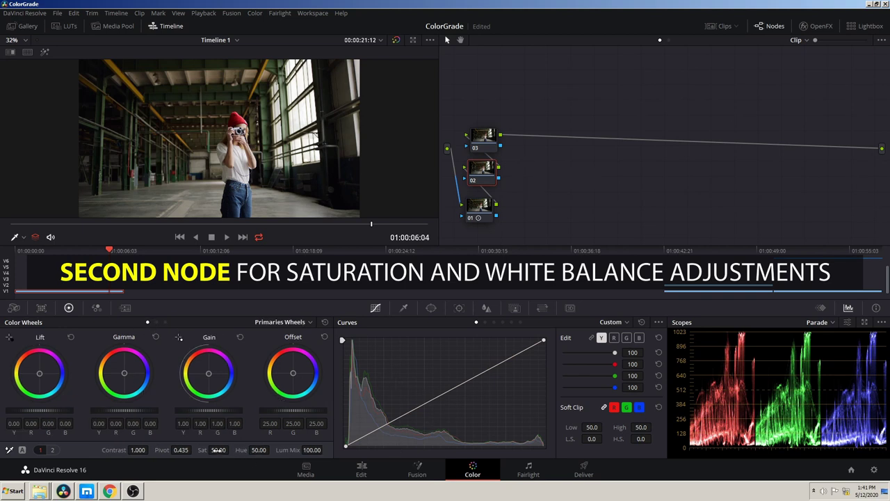
left_click_drag(218, 450, 231, 450)
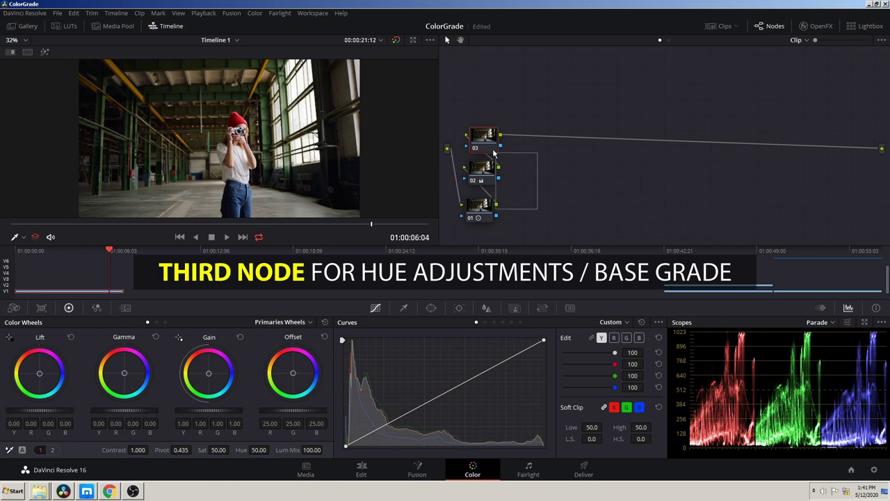
left_click_drag(485, 139, 485, 117)
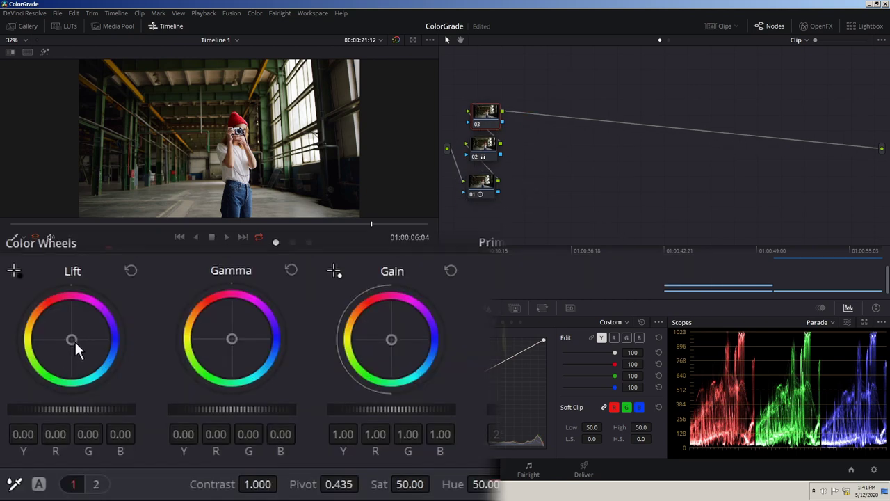
Balance node 03's colour: lift R -0.02, B 0.03; gamma R 0.01; gain B 0.94
left_click_drag(75, 338, 73, 340)
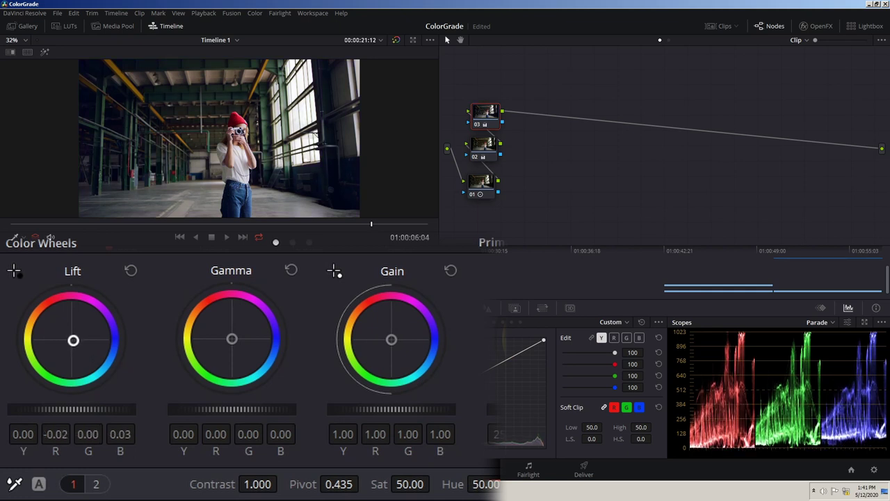
left_click_drag(233, 341, 230, 337)
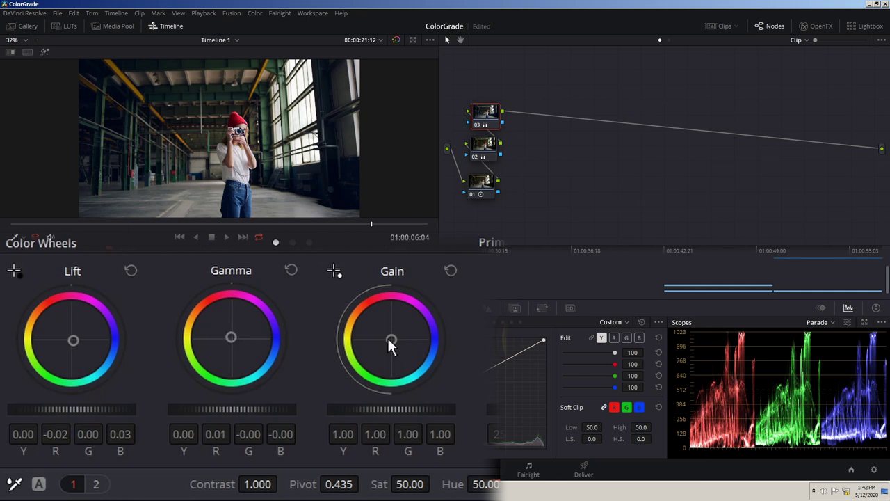
left_click_drag(391, 339, 389, 339)
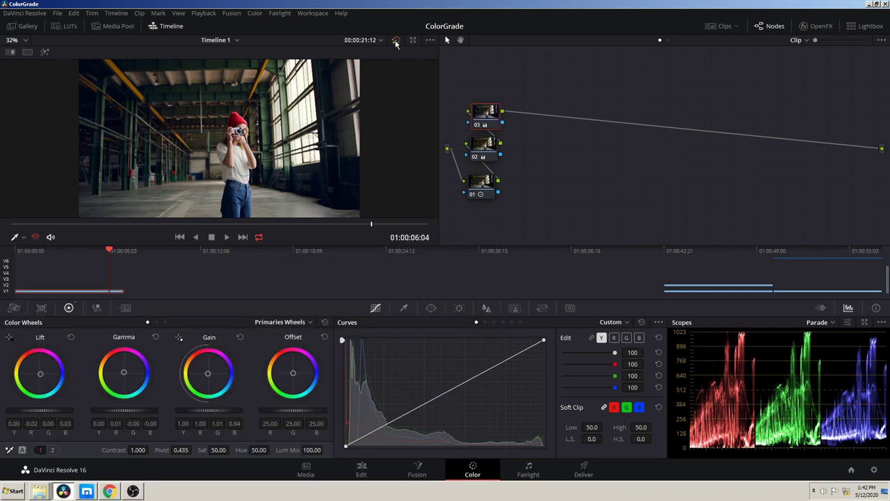
Add node 04 with a Lum Vs Sat curve: shadow saturation 0.42, top highlights 0.79
key("alt+s")
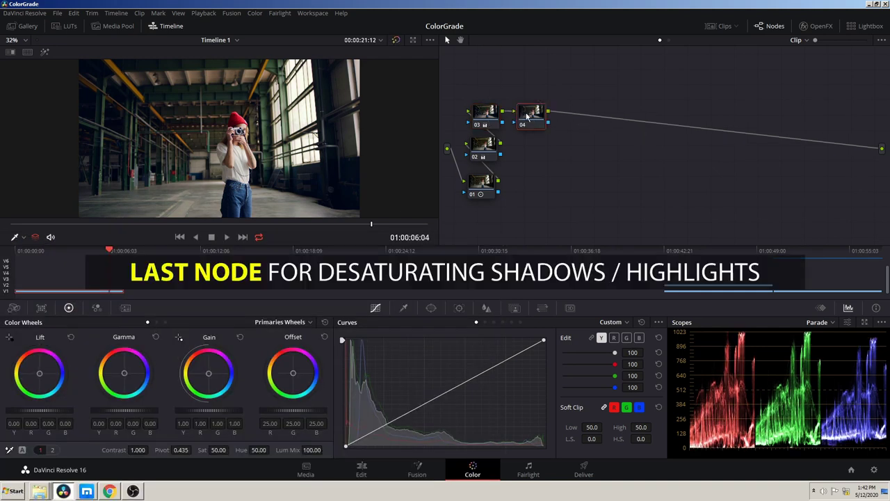
mouse_move(532, 117)
left_mouse_down()
mouse_move(805, 200)
mouse_move(791, 193)
left_mouse_up()
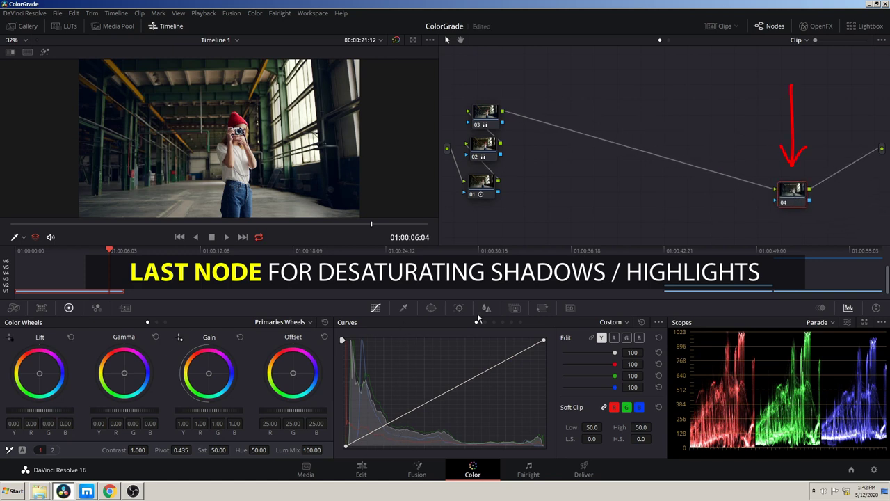
left_click(512, 323)
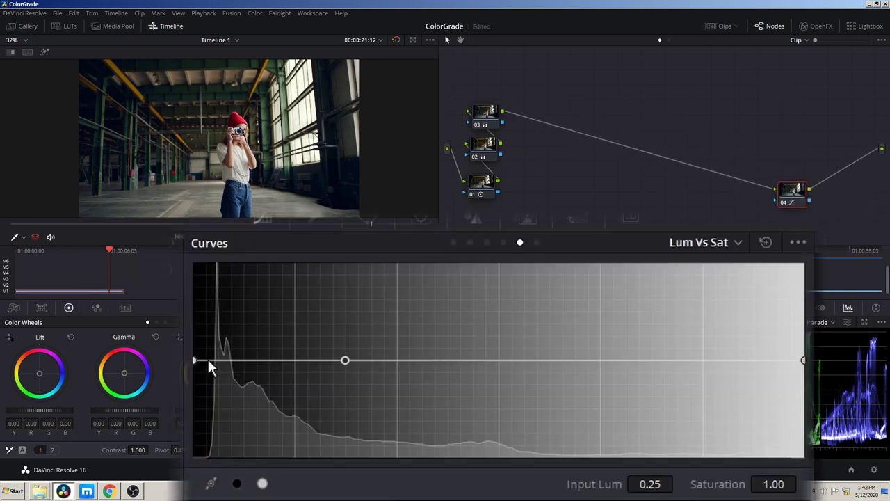
left_click_drag(207, 360, 188, 417)
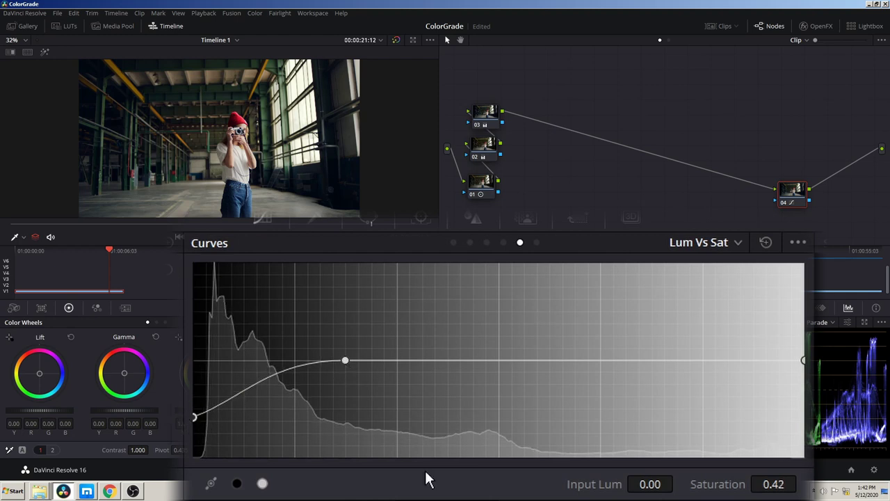
left_click(263, 483)
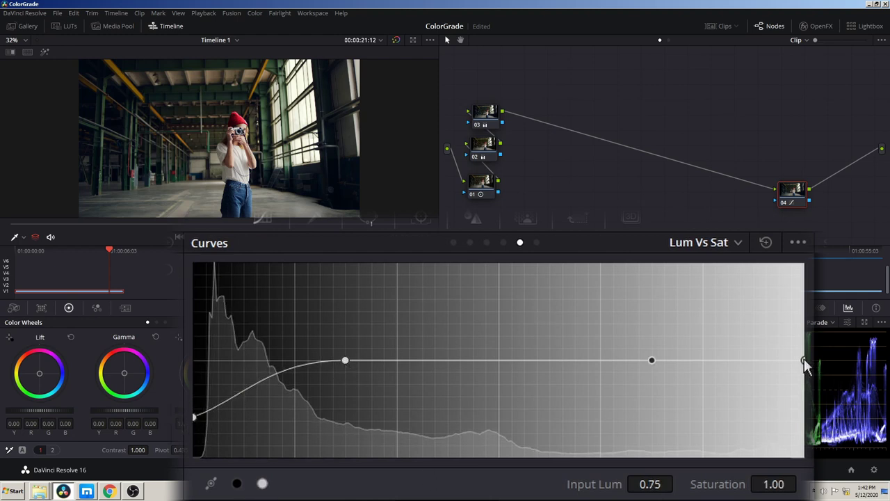
mouse_move(803, 362)
left_mouse_down()
mouse_move(799, 446)
mouse_move(800, 383)
left_mouse_up()
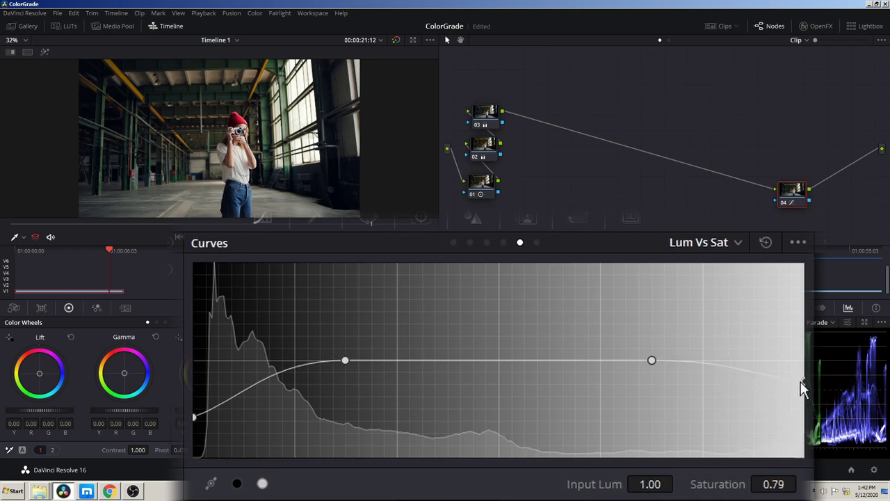
Add serial node 05 after node 03 and a parallel node 07 beside it
key("alt+s")
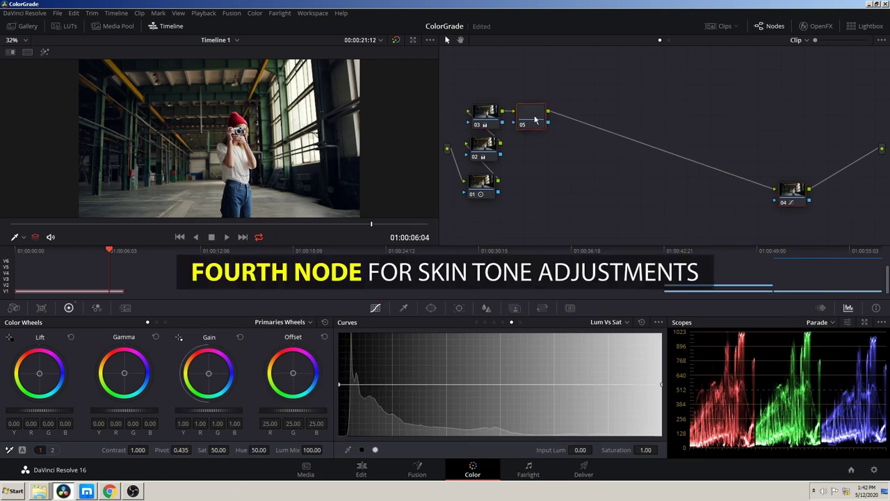
right_click(586, 110)
mouse_move(613, 155)
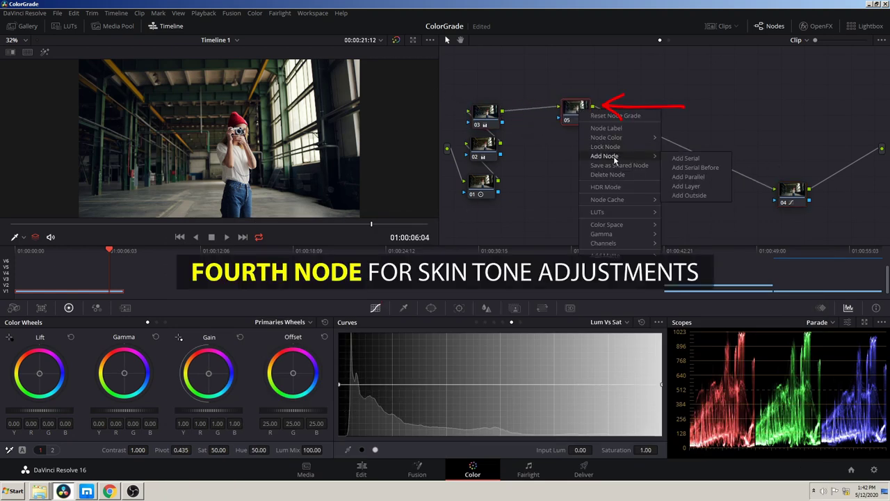
left_click(687, 186)
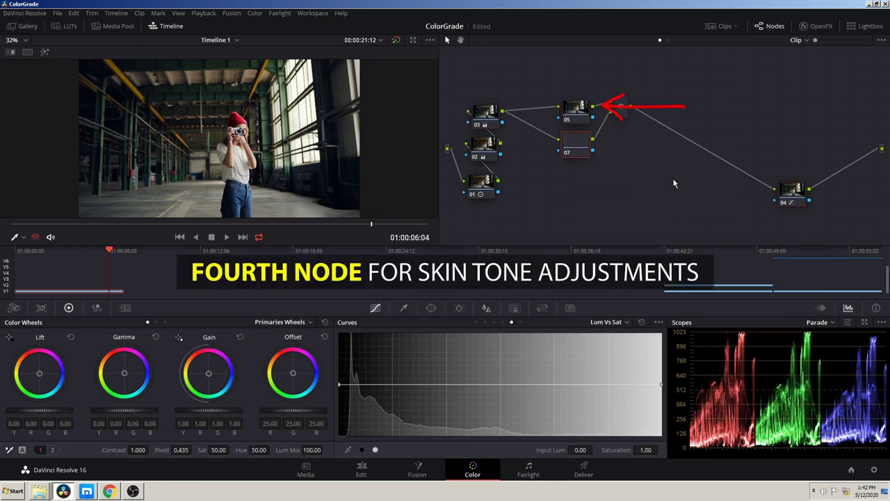
Give node 03 a subtle Hue vs Hue rotation of the cyan-green hues
left_click(483, 123)
left_click(485, 323)
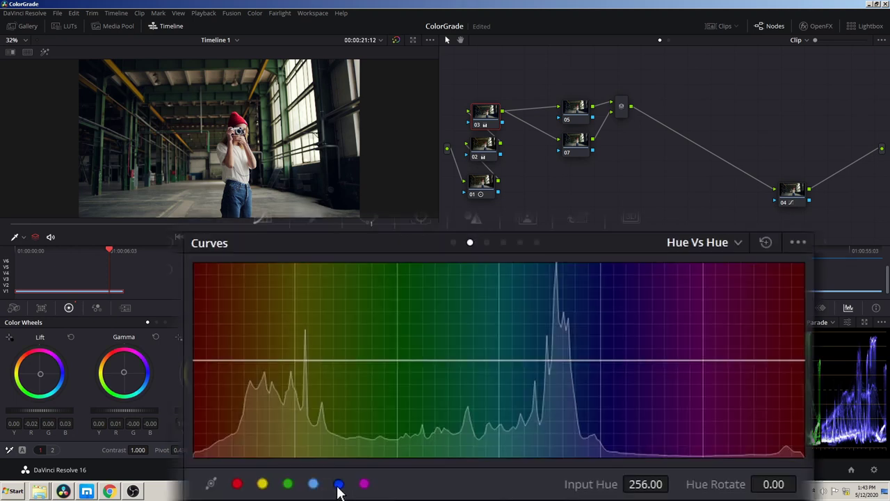
left_click(338, 484)
left_click(313, 484)
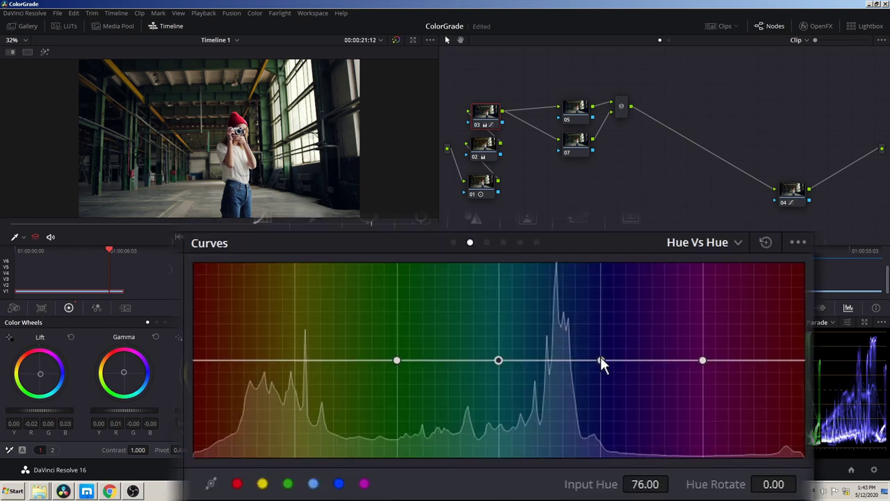
left_click_drag(601, 360, 607, 345)
left_click_drag(497, 359, 498, 352)
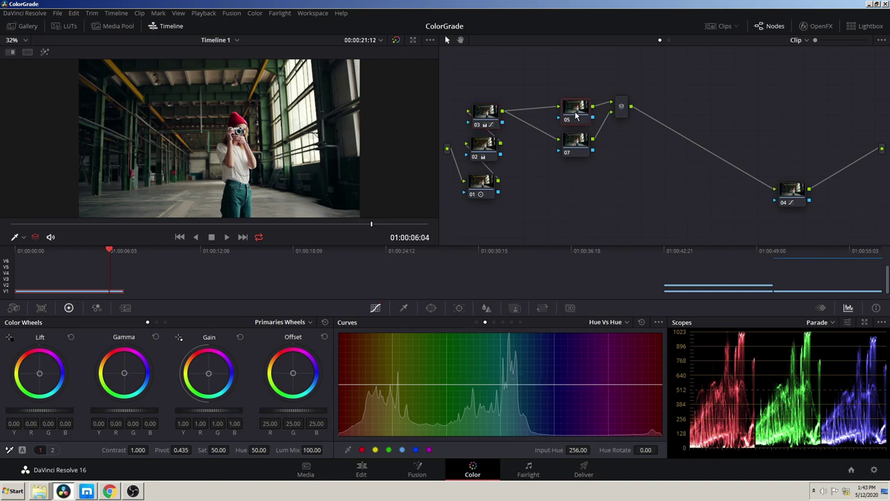
left_click_drag(621, 107, 640, 117)
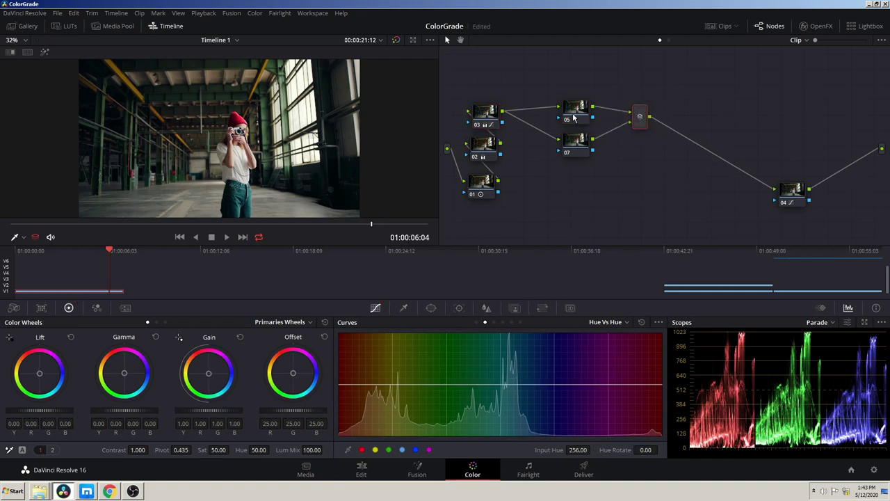
left_click_drag(572, 119, 564, 115)
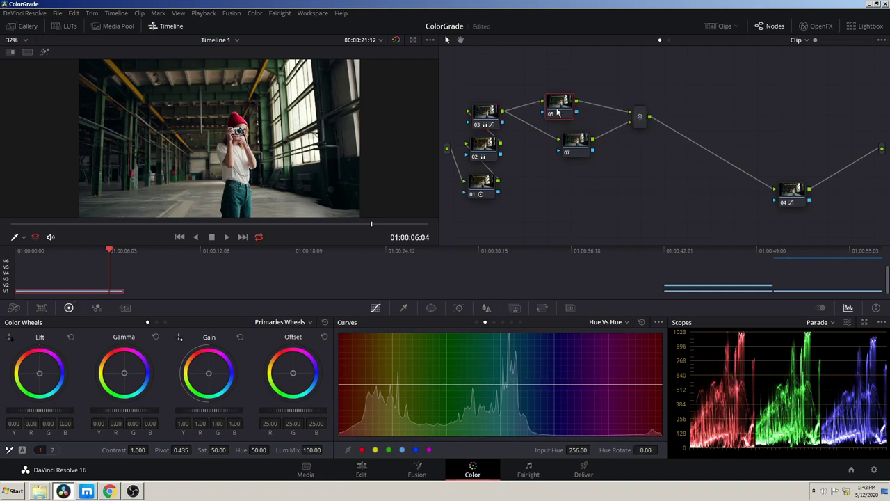
Frame the woman with a soft tall oval circle window on node 05 (size 25.80, aspect 27.98, tilt 49.05)
left_click(432, 308)
left_click(355, 382)
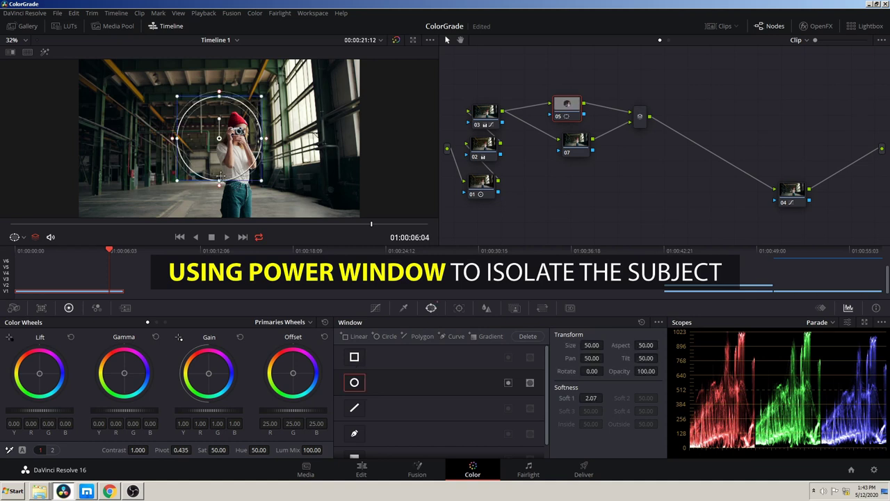
left_click_drag(220, 175, 220, 159)
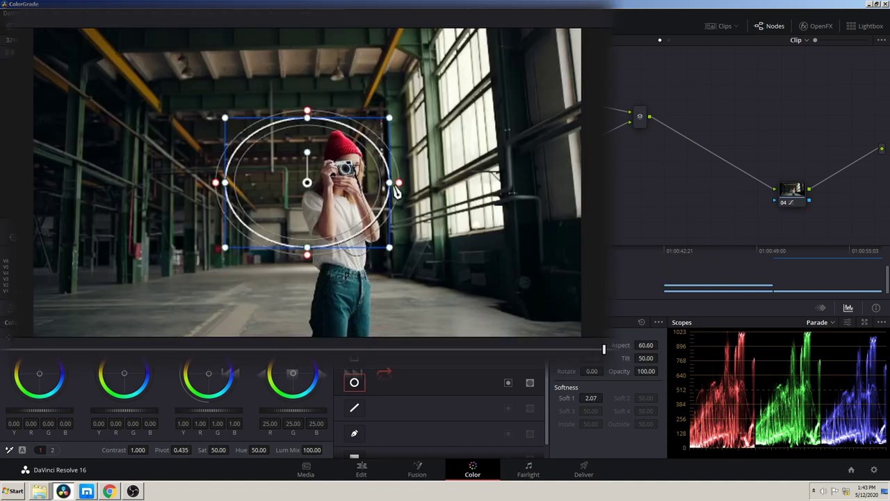
mouse_move(393, 185)
left_mouse_down()
mouse_move(344, 200)
mouse_move(349, 275)
left_mouse_up()
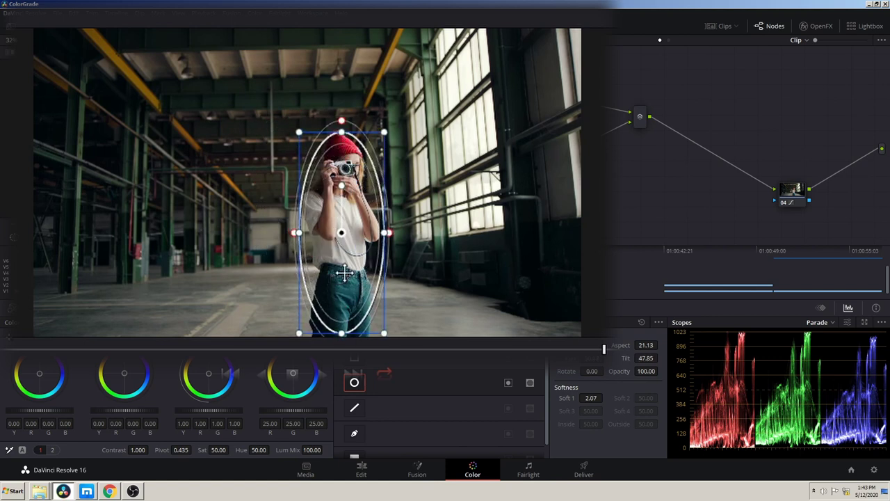
left_click_drag(344, 335, 344, 207)
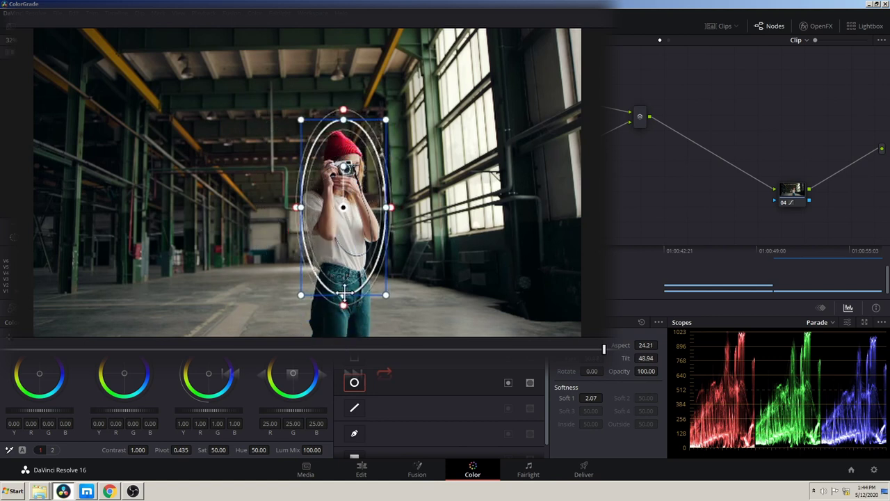
left_click_drag(343, 119, 344, 132)
left_click_drag(591, 397, 615, 397)
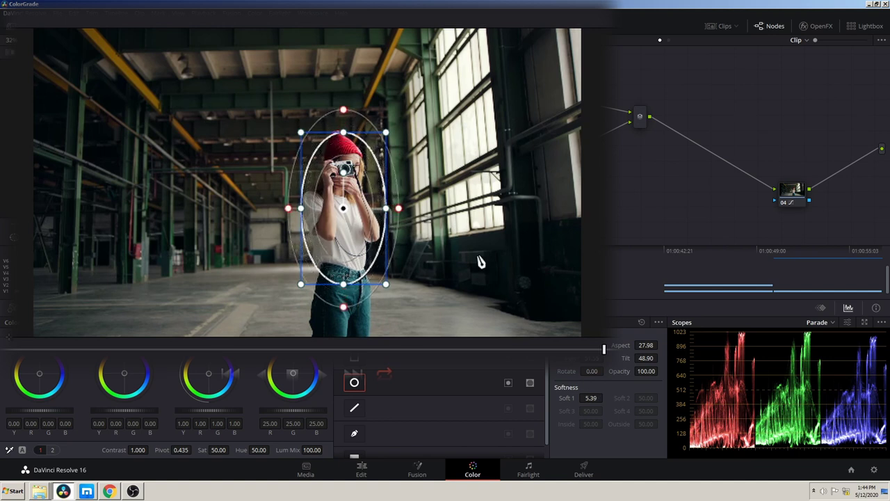
left_click_drag(343, 221, 345, 217)
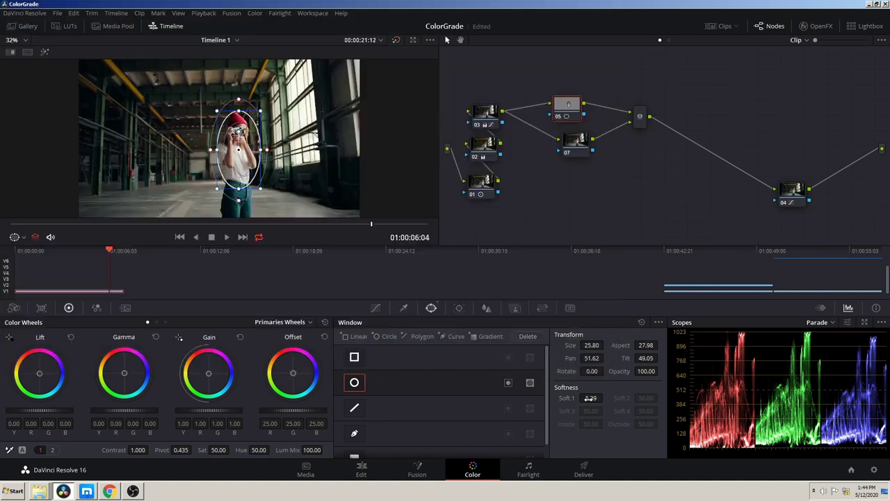
Track the oval window backward and forward through the clip
left_click(458, 307)
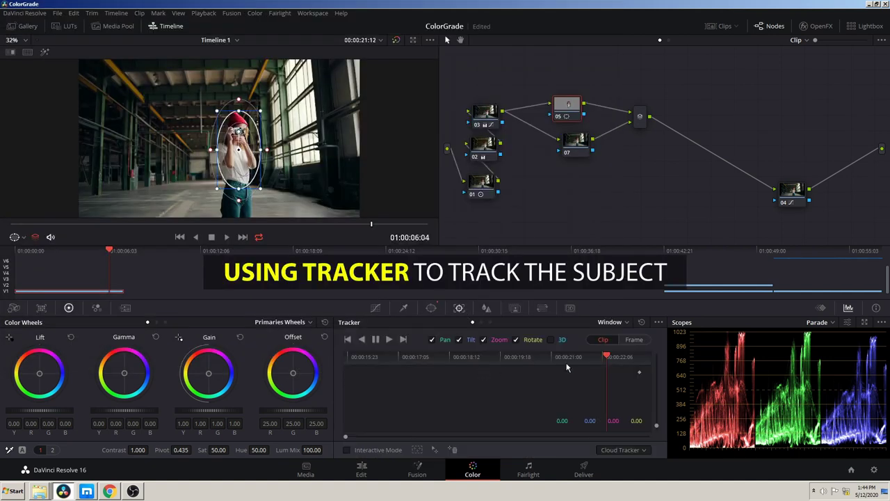
left_click(362, 340)
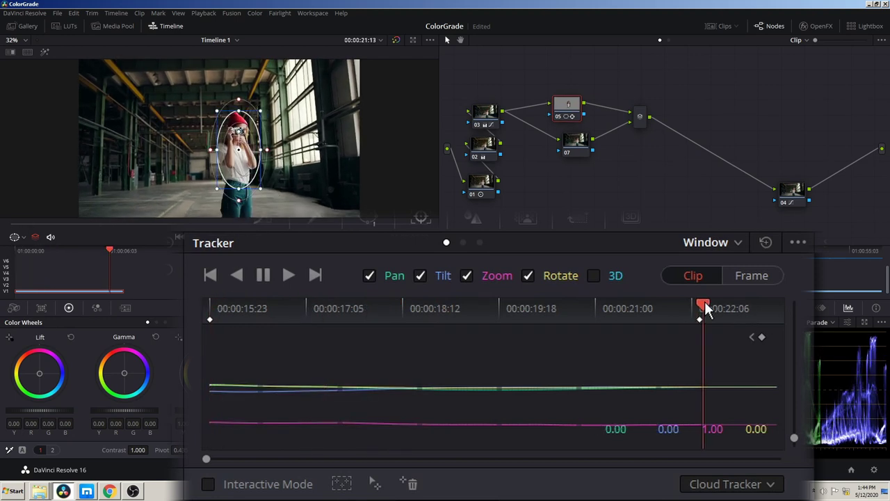
left_click(286, 276)
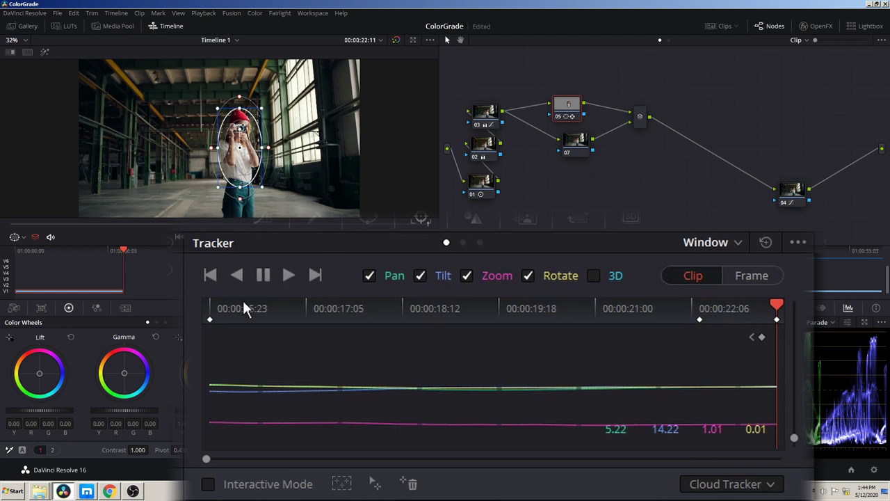
Fix the failed tracking in Frame mode, refitting the oval at 17:05 and 19:18, then play back
left_click(634, 340)
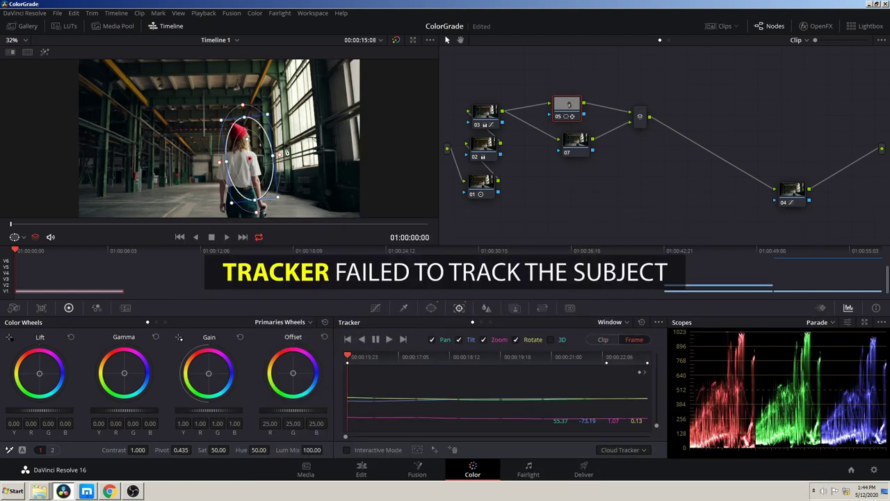
left_click_drag(254, 158, 239, 168)
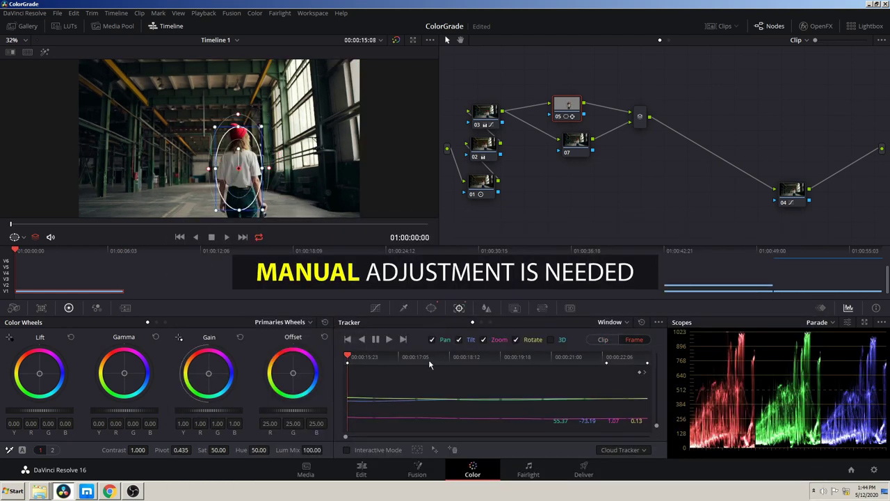
left_click(373, 358)
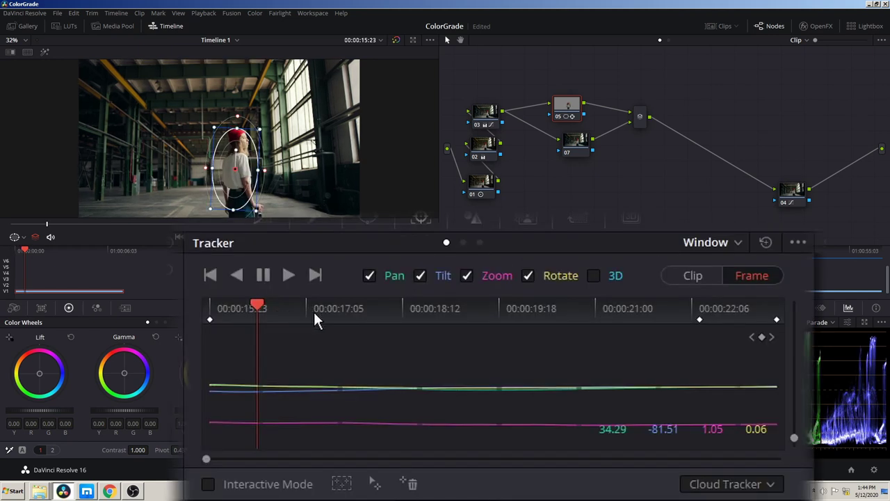
left_click(308, 309)
left_click_drag(236, 157, 234, 147)
left_click(409, 310)
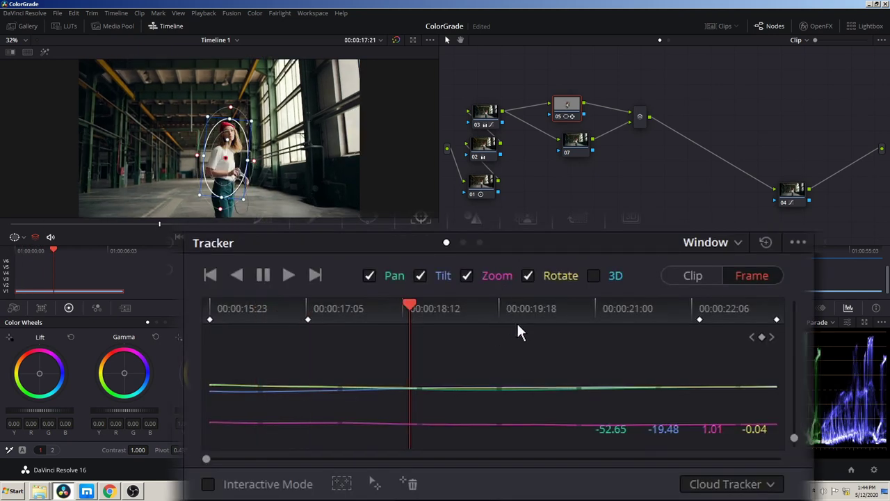
left_click(518, 308)
left_click_drag(228, 157, 231, 152)
left_click(623, 308)
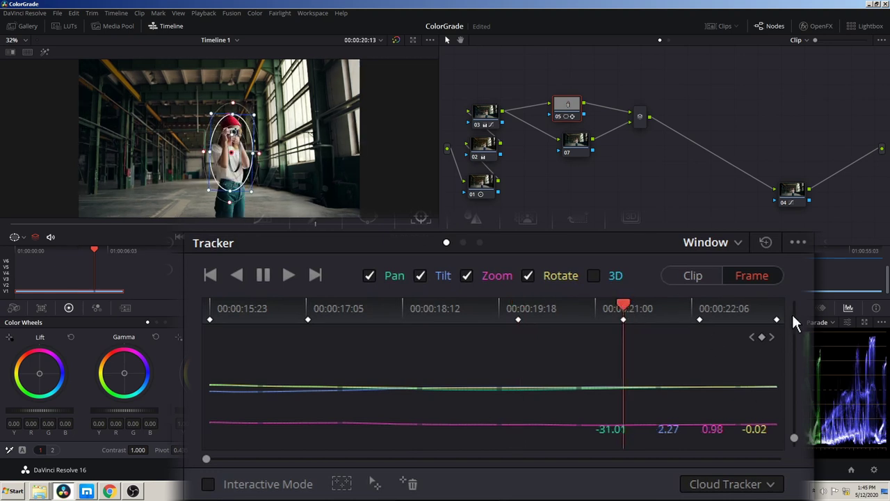
key("space")
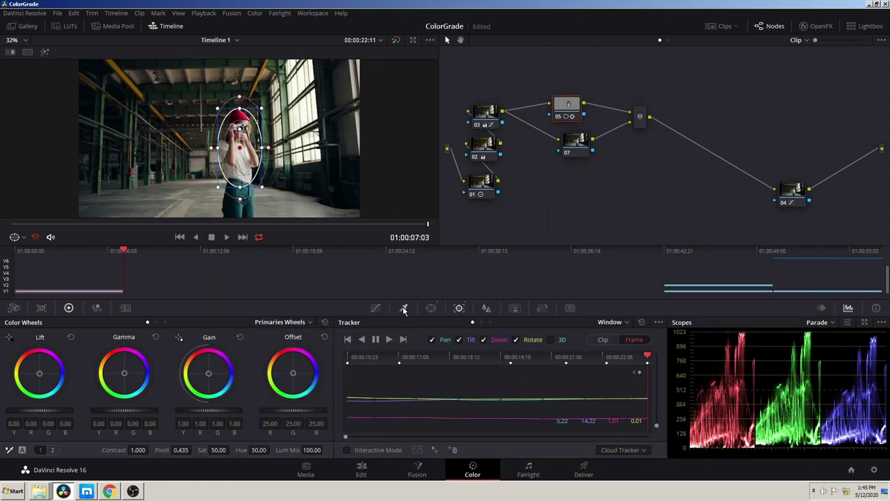
left_click(404, 308)
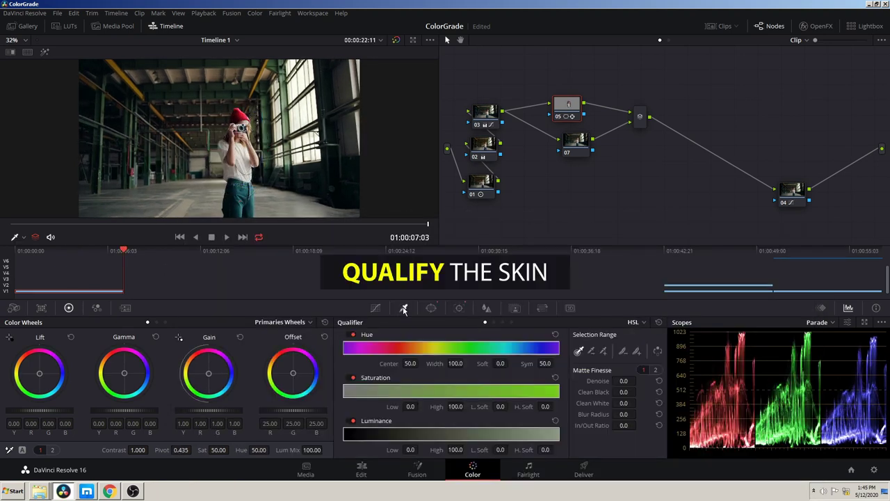
With matte highlight on, sample the skin and widen the hue, saturation and luminance ranges
left_click(44, 53)
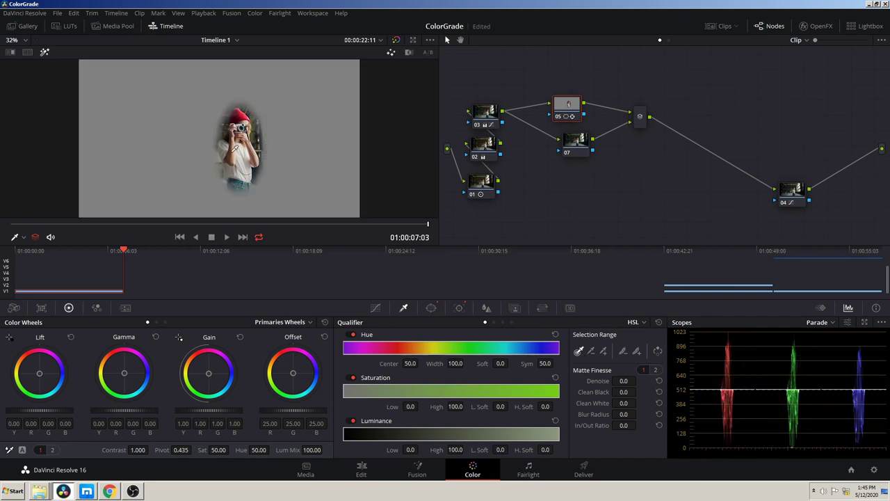
left_click(236, 149)
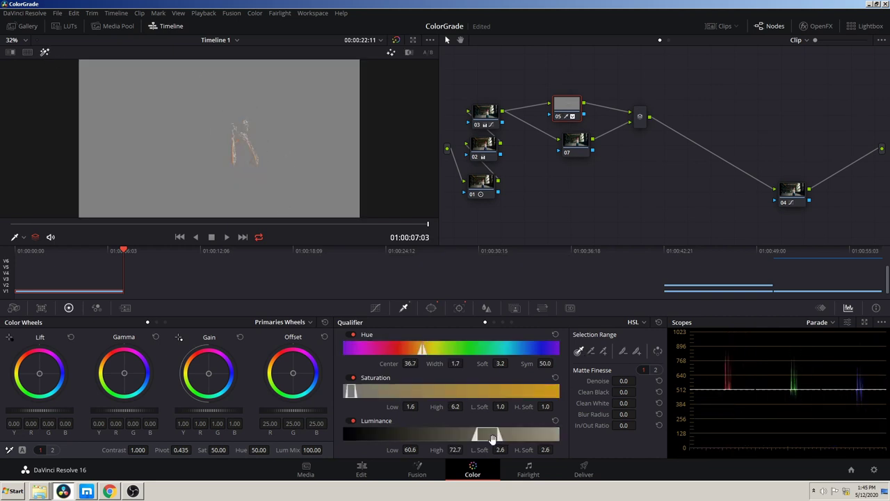
left_click_drag(429, 357, 390, 358)
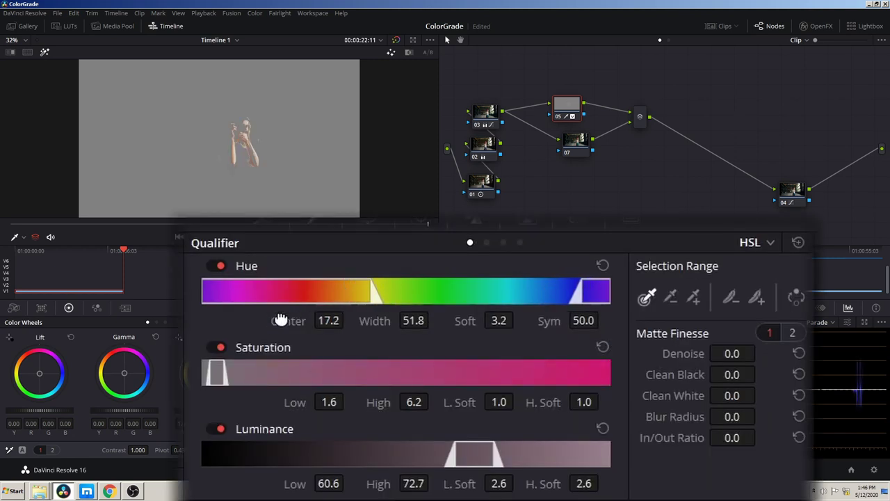
left_click_drag(291, 311, 294, 318)
mouse_move(221, 375)
left_mouse_down()
mouse_move(327, 383)
mouse_move(317, 387)
left_mouse_up()
mouse_move(449, 455)
left_mouse_down()
mouse_move(412, 460)
mouse_move(445, 455)
mouse_move(559, 473)
left_mouse_up()
Soften the luminance and saturation ranges, set matte Denoise to 15.1 and blur the matte
left_click_drag(400, 464, 365, 465)
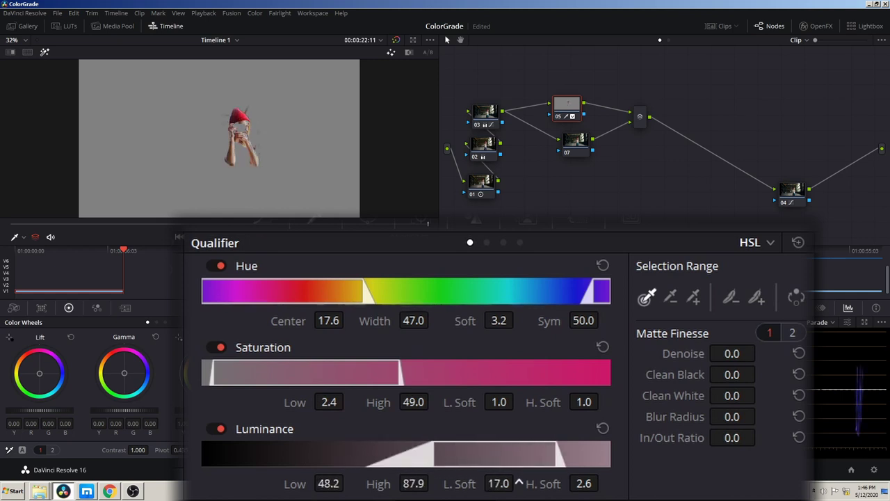
left_click_drag(558, 464, 594, 465)
left_click_drag(399, 381, 419, 381)
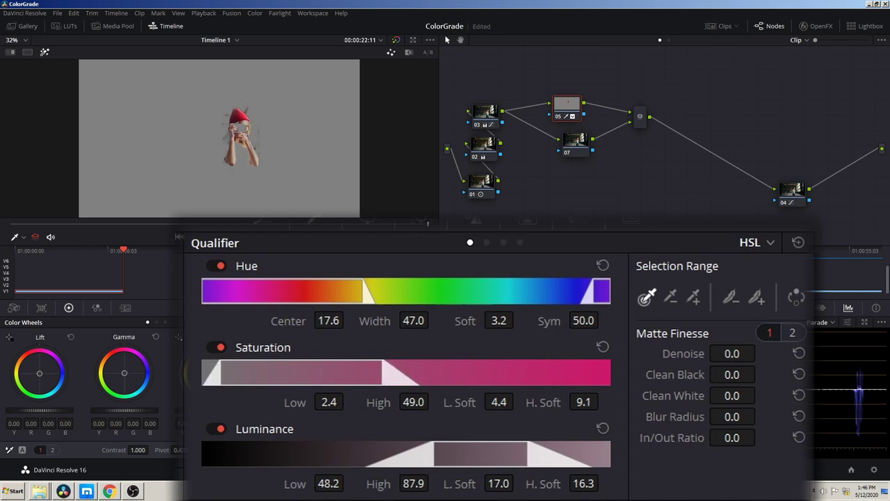
left_click_drag(760, 353, 723, 354)
mouse_move(732, 414)
left_mouse_down()
mouse_move(638, 413)
mouse_move(232, 90)
left_mouse_up()
Warm node 05's highlights so Gain red reads 1.02 and blue 0.97
left_click(43, 52)
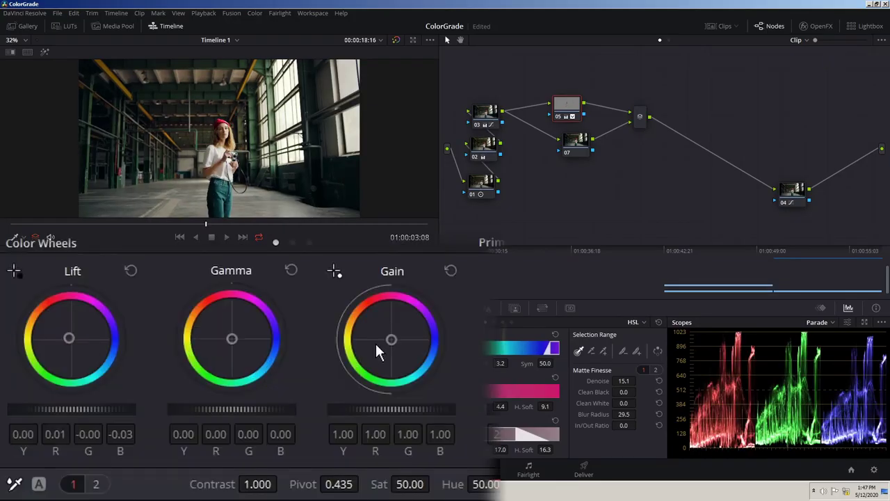
left_click_drag(393, 345, 392, 344)
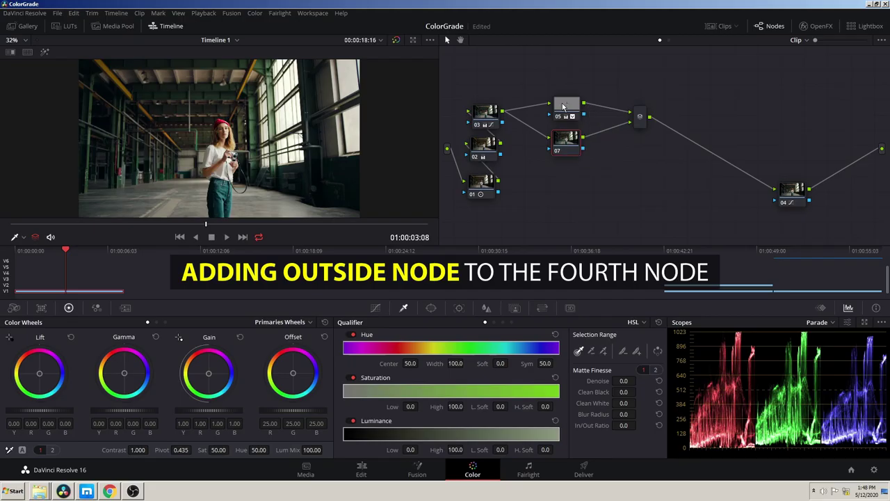
Add an outside node after node 05, rearrange the graph, and cool its shadows slightly toward blue
right_click(568, 106)
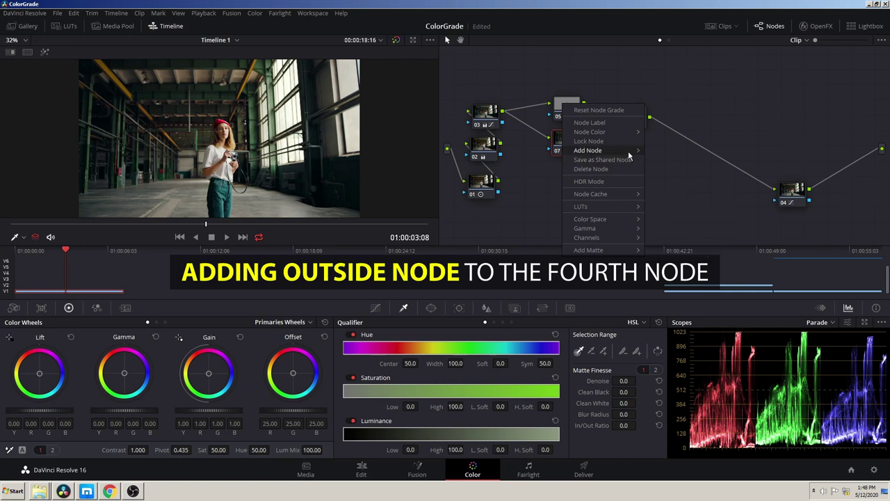
mouse_move(598, 151)
left_click(689, 183)
left_click_drag(640, 117, 682, 117)
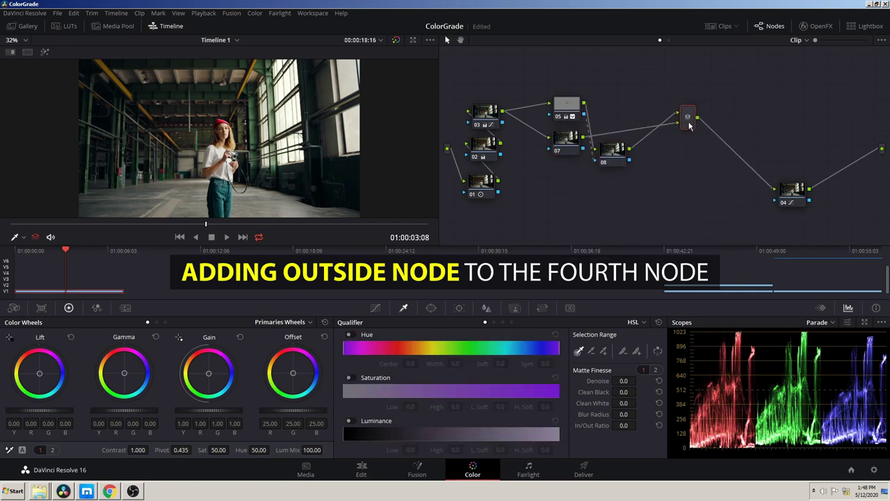
left_click_drag(618, 159, 628, 110)
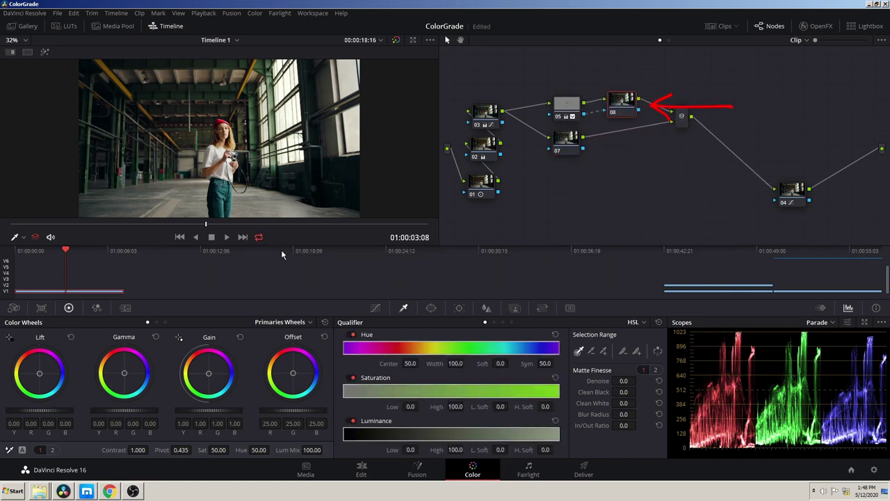
left_click_drag(41, 376, 40, 374)
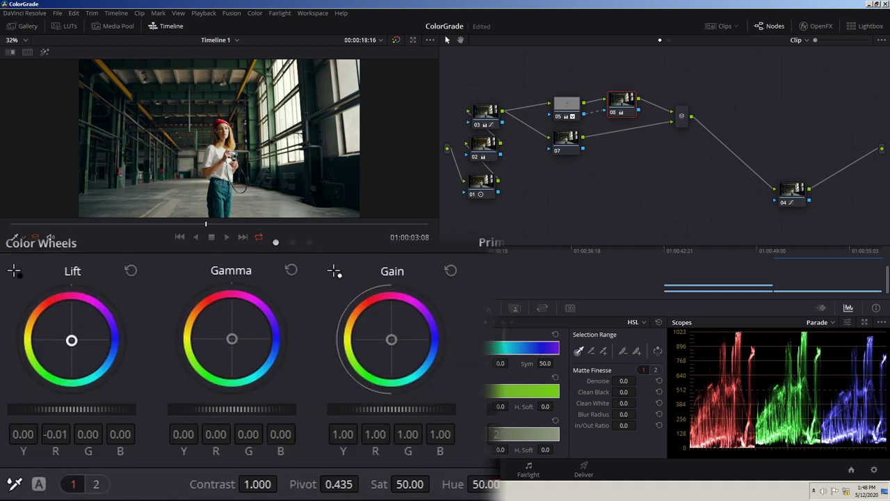
left_click_drag(71, 340, 71, 340)
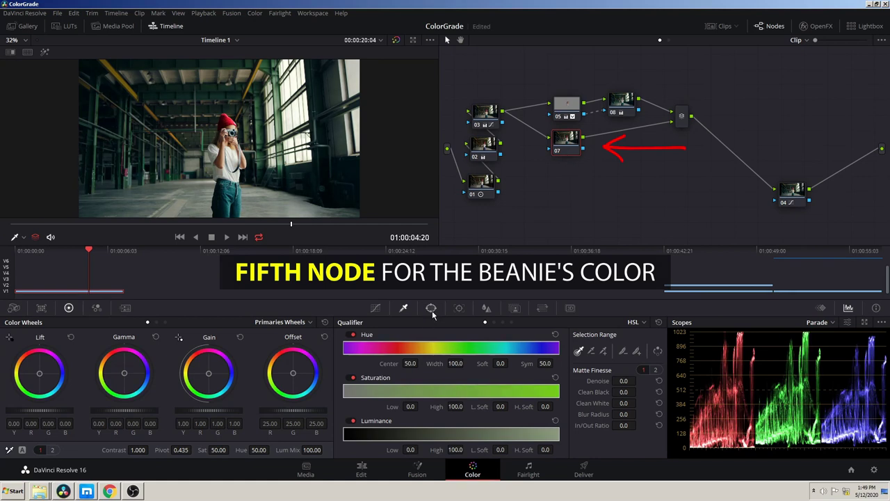
Add a Curve power window to node 07 and enlarge the viewer
left_click(432, 310)
left_click(354, 433)
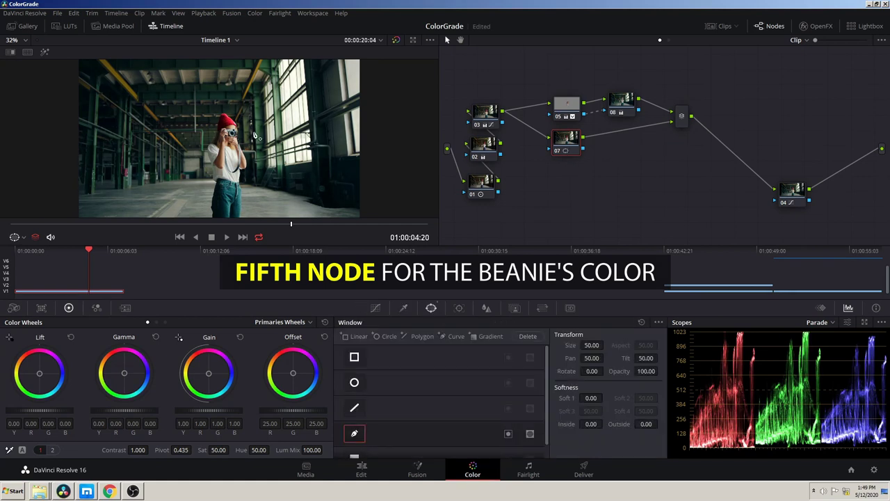
key("alt+f")
scroll(512, 176, "up", 5)
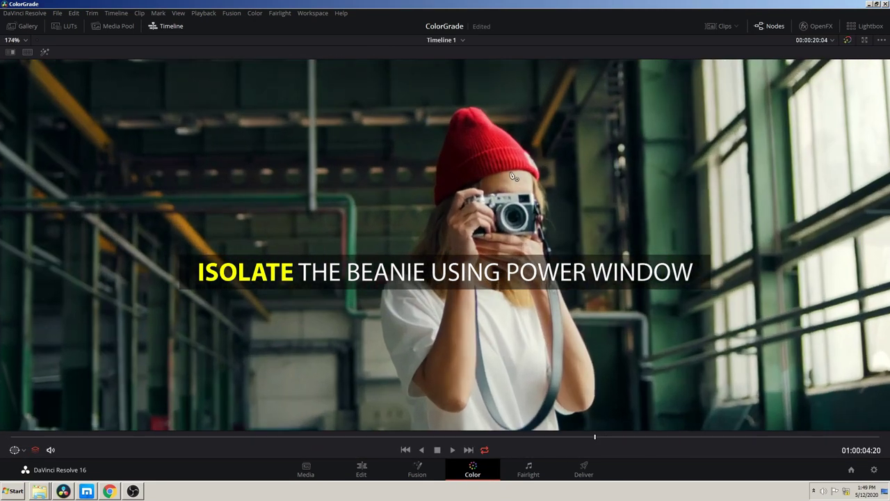
Outline the red beanie with curve points along its brim, left side, crown and right side
left_click(485, 175)
left_click(478, 181)
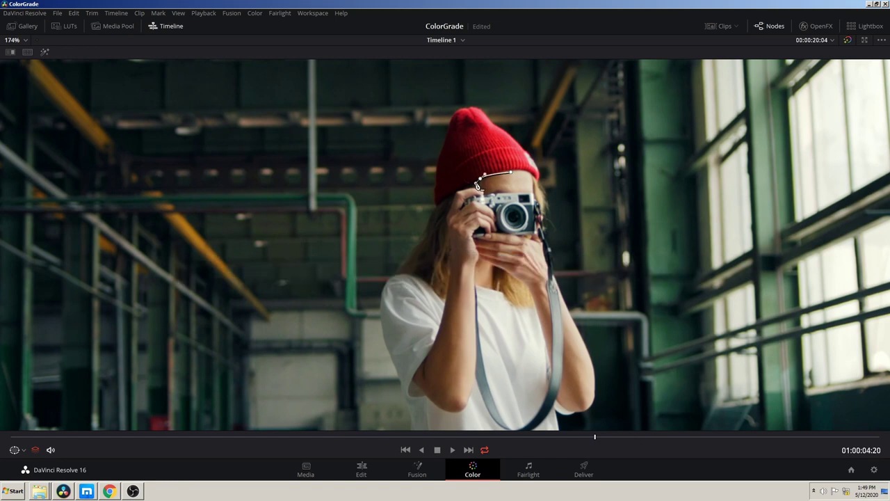
left_click(446, 197)
left_click(433, 208)
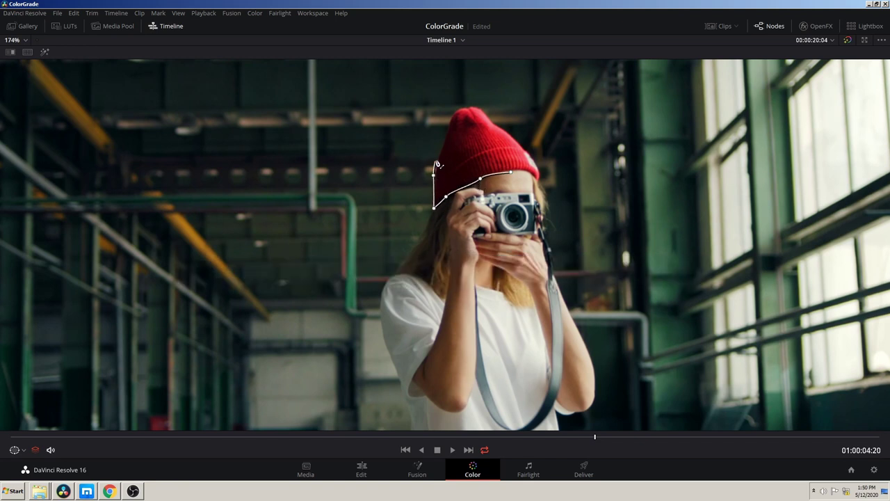
left_click(471, 103)
left_click(488, 110)
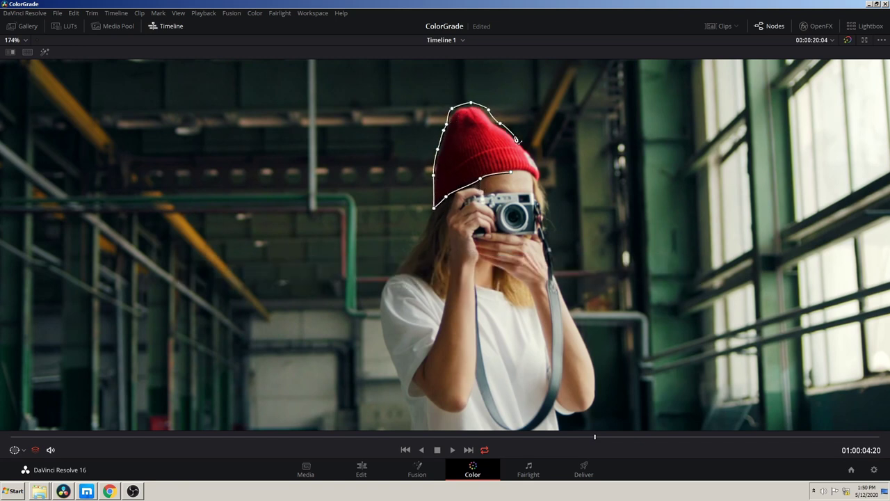
left_click(543, 163)
scroll(536, 183, "up", 2)
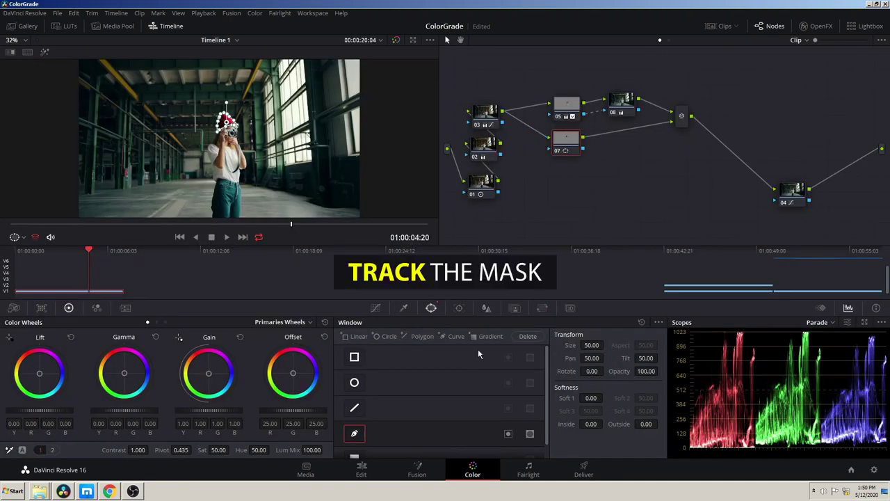
Track the beanie window backward and forward from 21:00, then switch to Frame mode at the first tracked frame
left_click(459, 308)
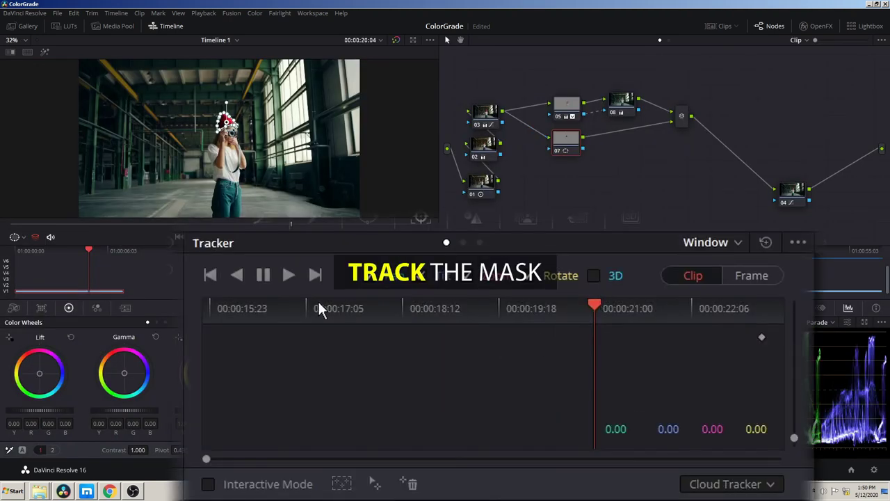
left_click(241, 276)
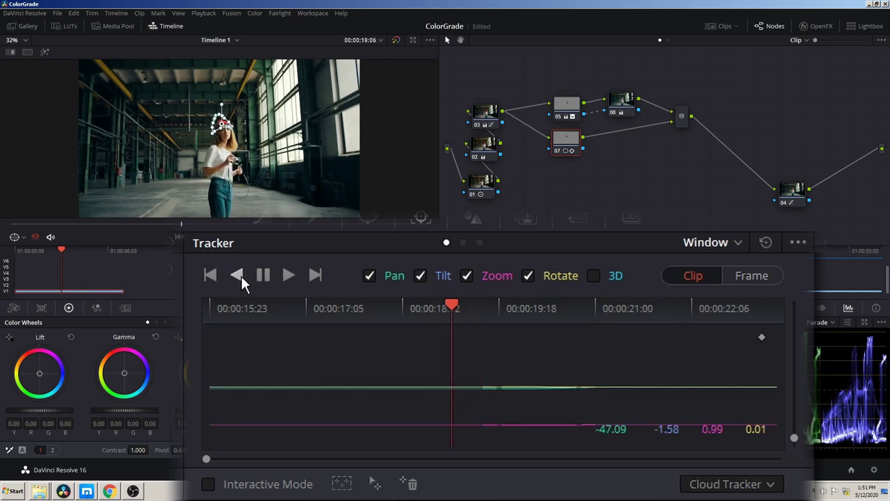
left_click(240, 275)
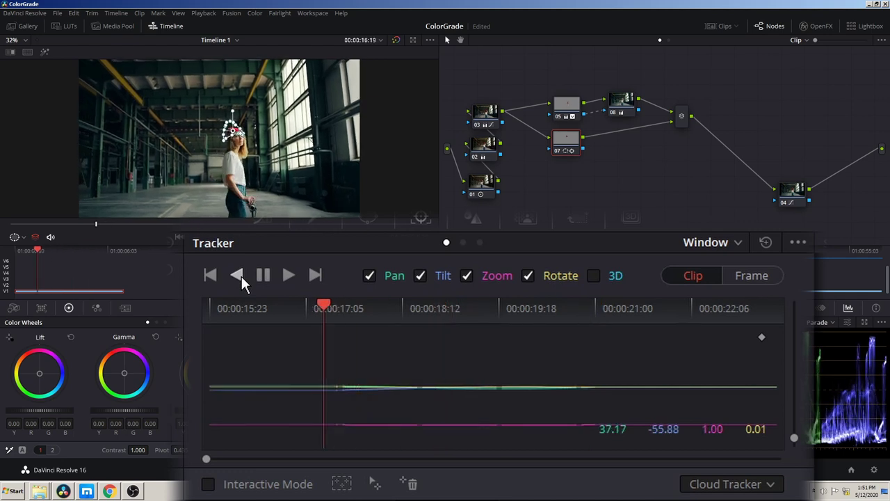
left_click(597, 307)
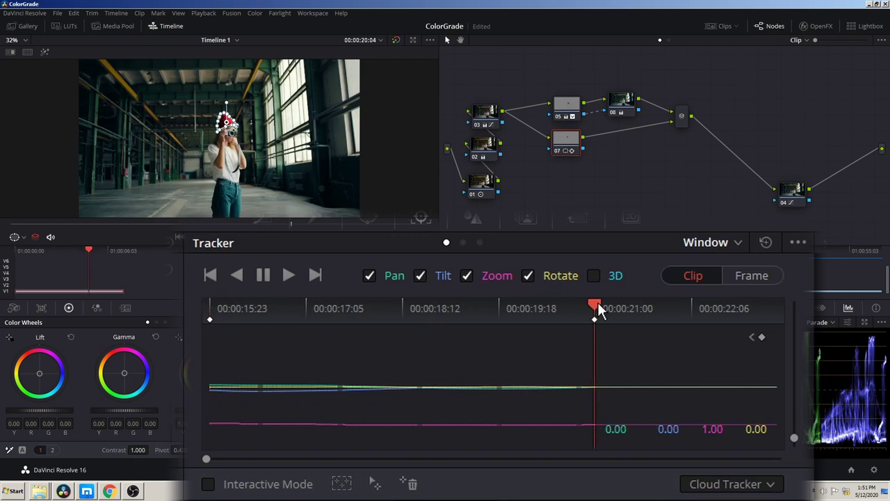
left_click(292, 275)
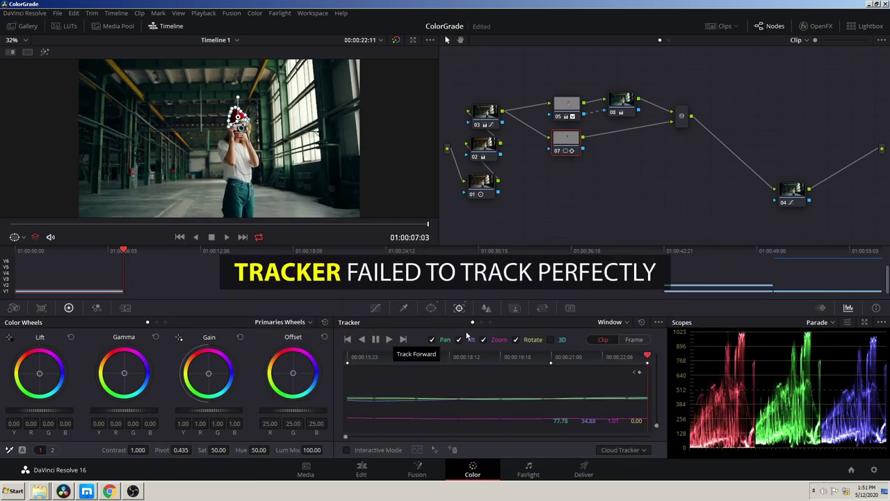
left_click(636, 340)
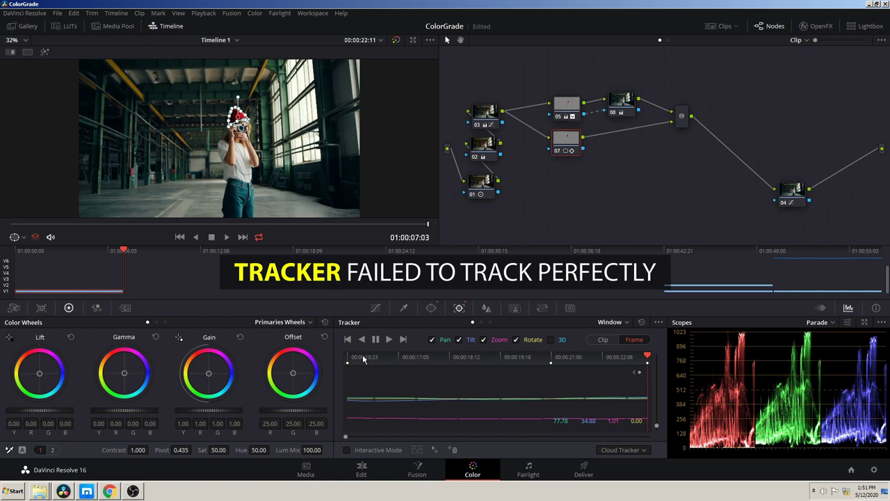
left_click(348, 357)
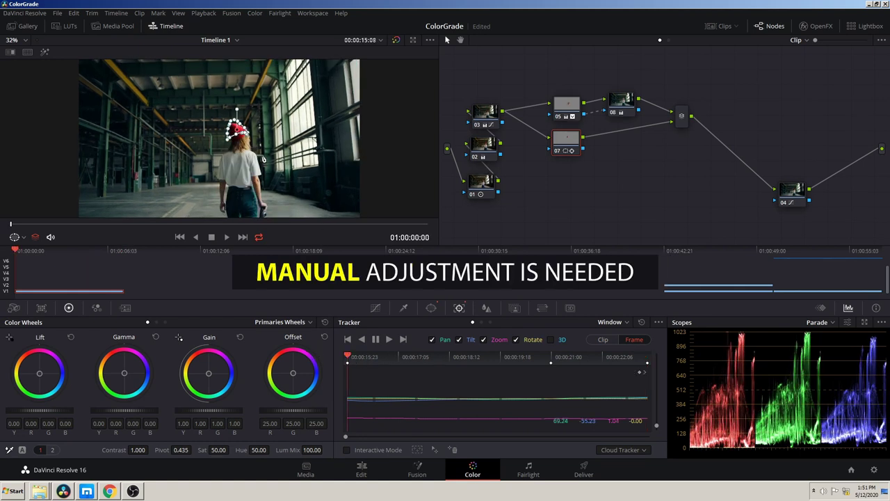
In the enlarged viewer, refit the beanie mask's right side and brim over the first frames
key("alt+f")
scroll(489, 224, "up", 2)
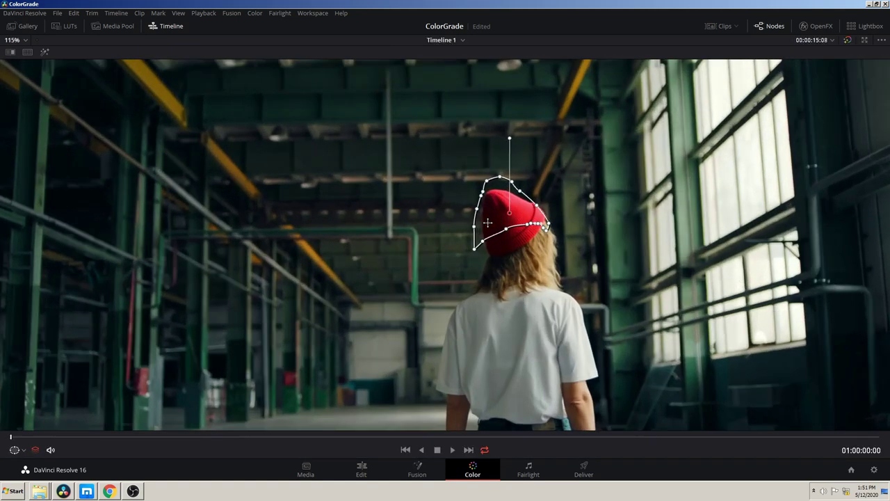
scroll(494, 236, "up", 1)
scroll(495, 244, "up", 1)
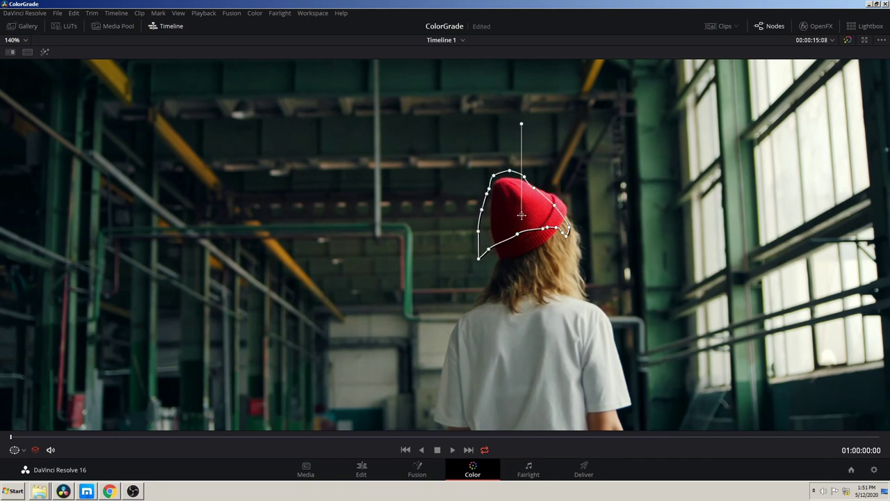
mouse_move(498, 246)
left_mouse_down()
mouse_move(500, 262)
mouse_move(556, 237)
left_mouse_up()
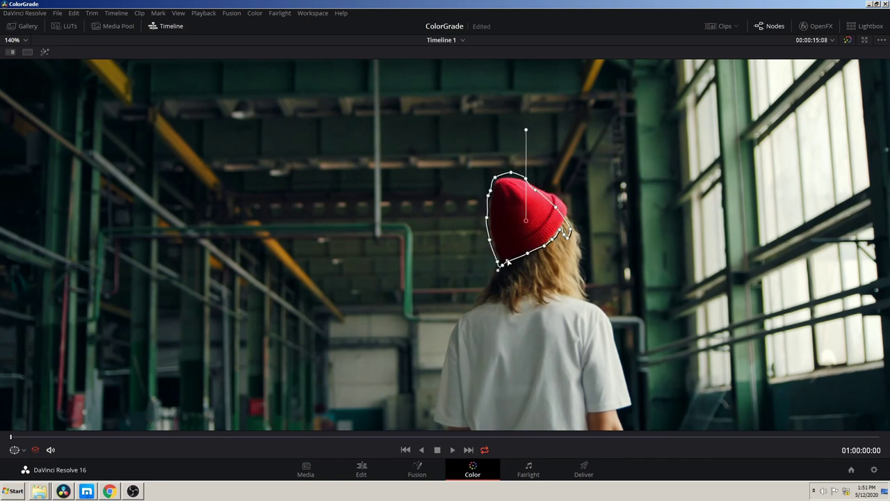
left_click_drag(569, 234, 568, 208)
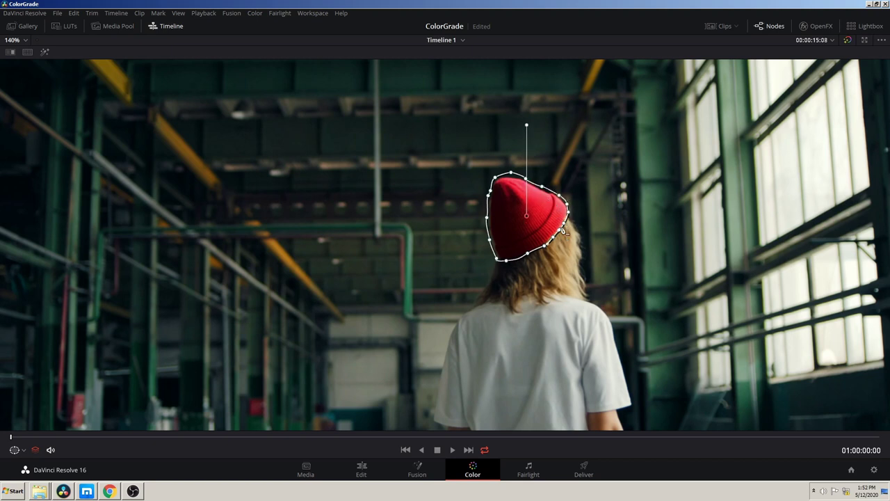
key("ctrl+t")
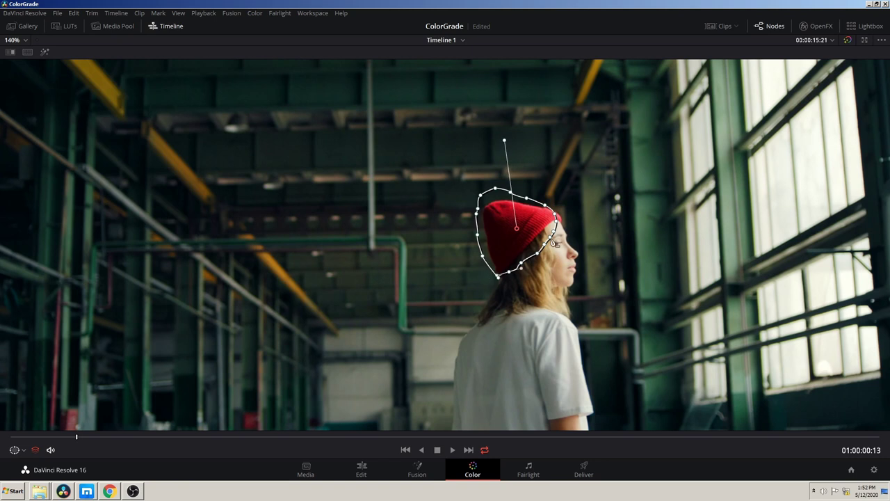
left_click_drag(538, 254, 529, 248)
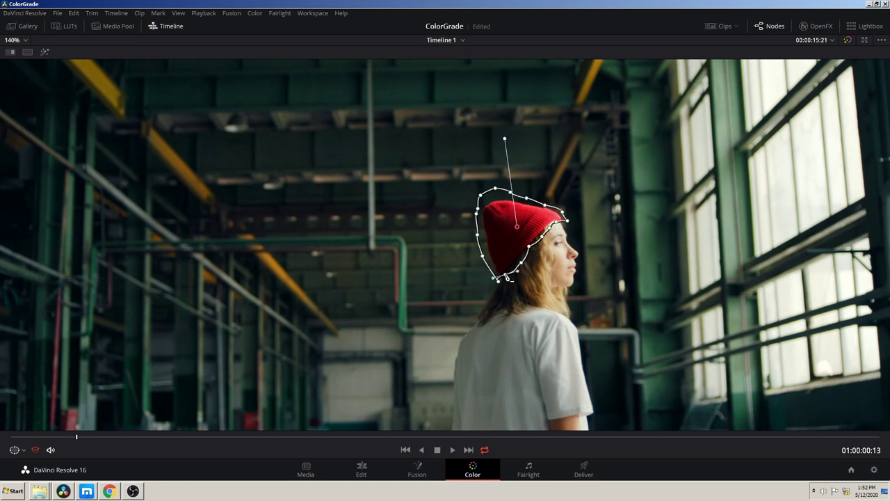
Refit the mask further into the clip, scrub through to verify it, and restore the normal layout
left_click(167, 437)
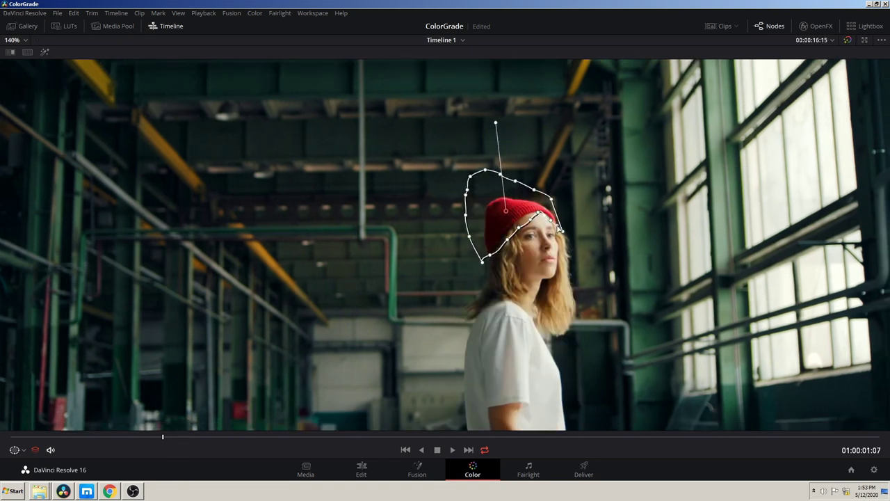
left_click(239, 437)
left_click_drag(516, 212, 532, 214)
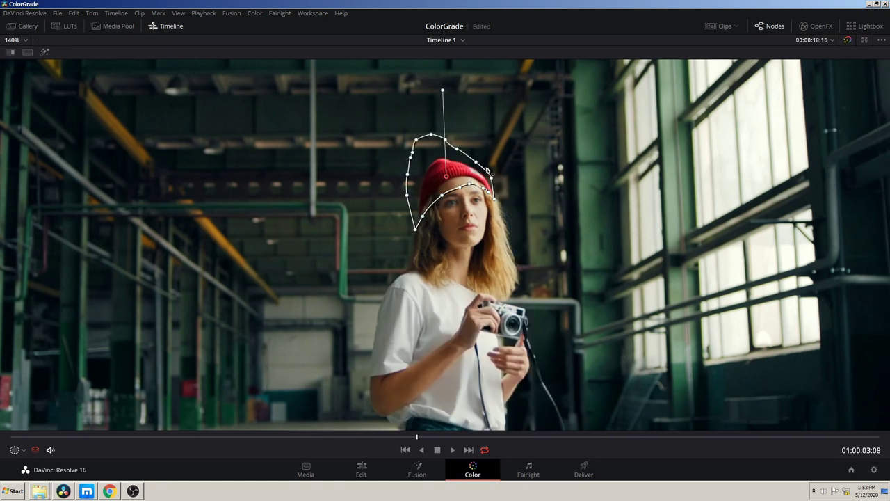
left_click_drag(489, 170, 496, 196)
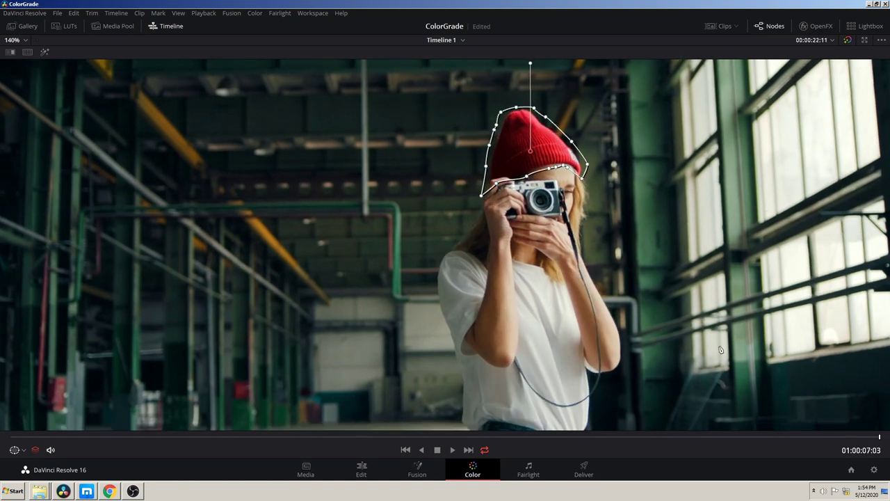
left_click(107, 438)
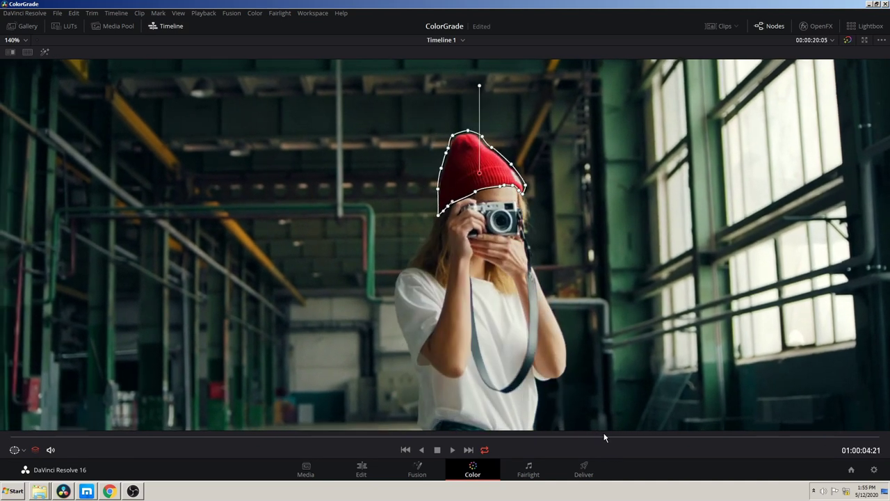
left_click_drag(107, 438, 880, 438)
key("alt+f")
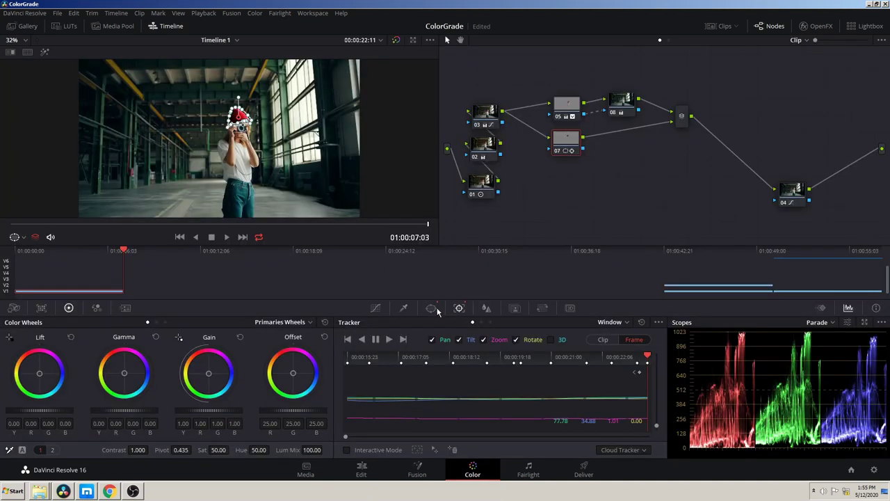
Turn on highlight mode and sample the beanie's red with the qualifier eyedropper
left_click(432, 308)
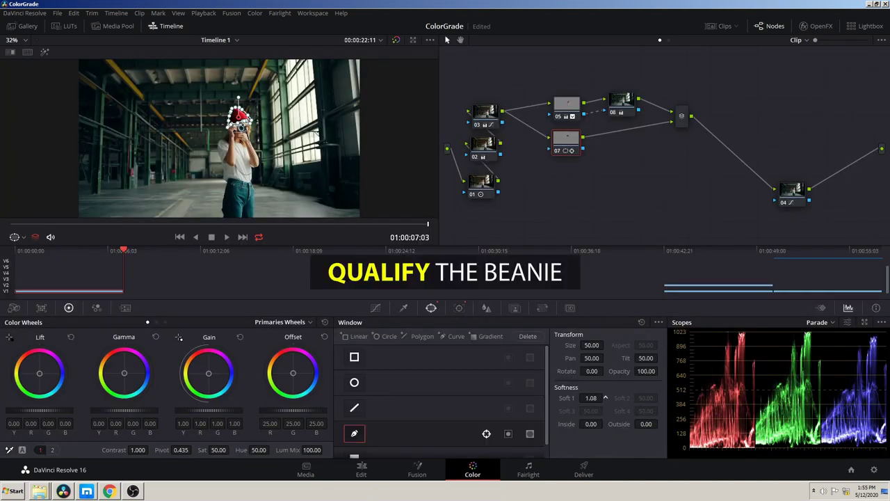
left_click(403, 308)
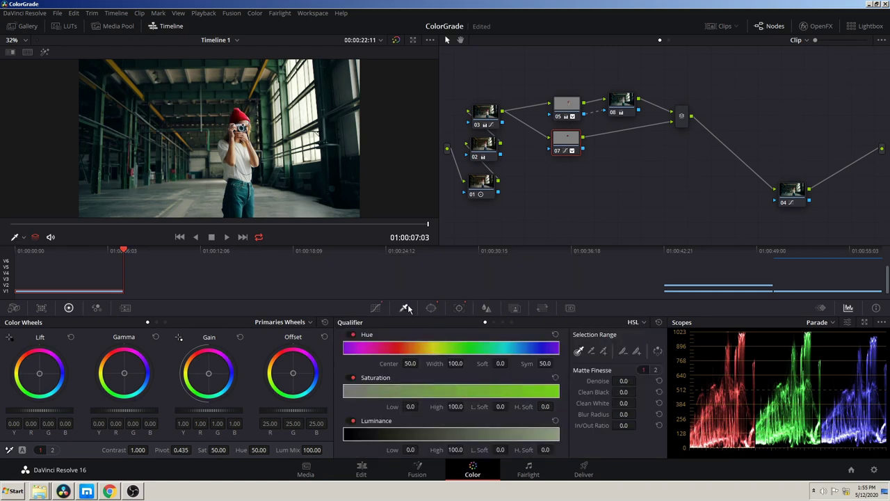
left_click(41, 52)
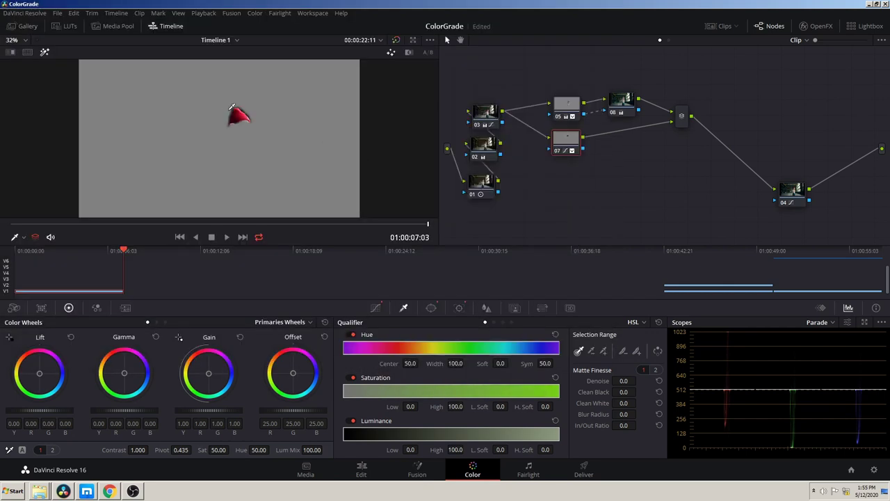
left_click(243, 116)
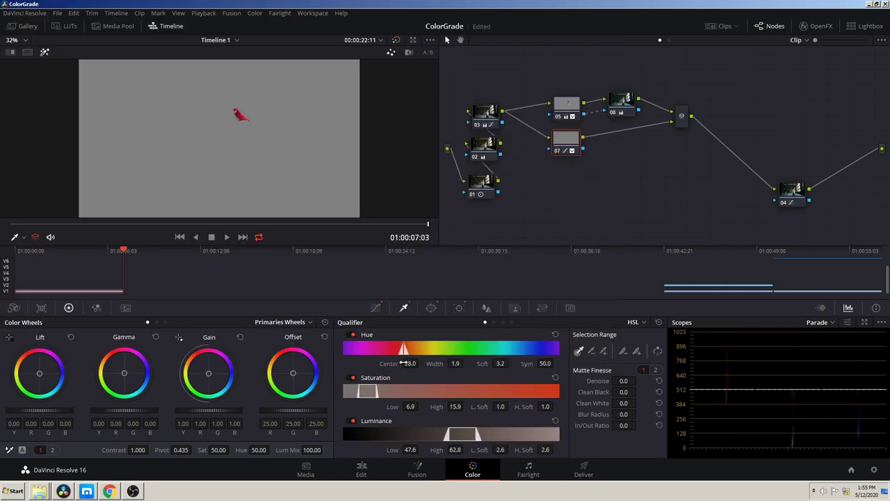
Widen the qualifier's hue and saturation ranges and soften the saturation edges
left_click_drag(439, 366, 459, 364)
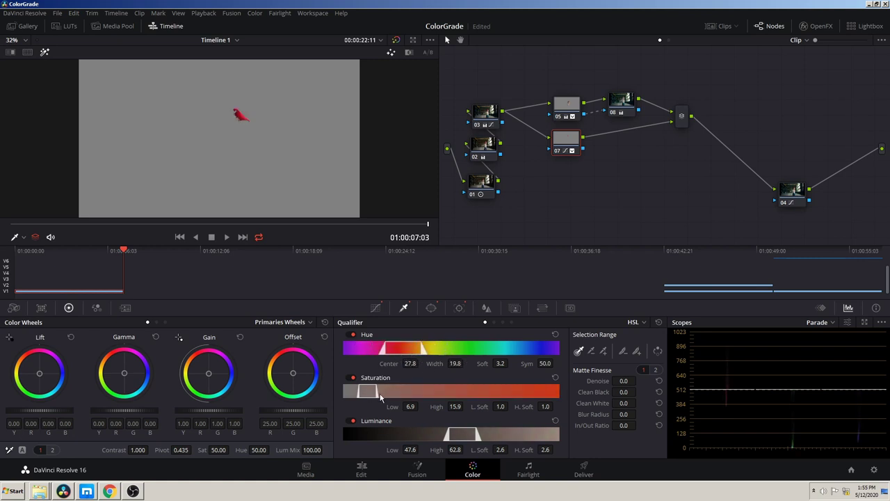
mouse_move(376, 392)
left_mouse_down()
mouse_move(457, 392)
mouse_move(350, 391)
left_mouse_up()
left_click_drag(409, 397, 410, 400)
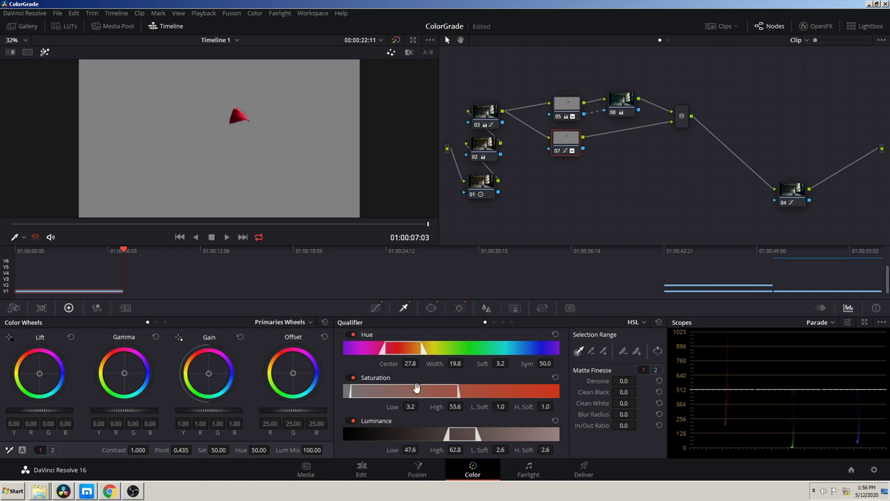
left_click_drag(494, 408, 618, 401)
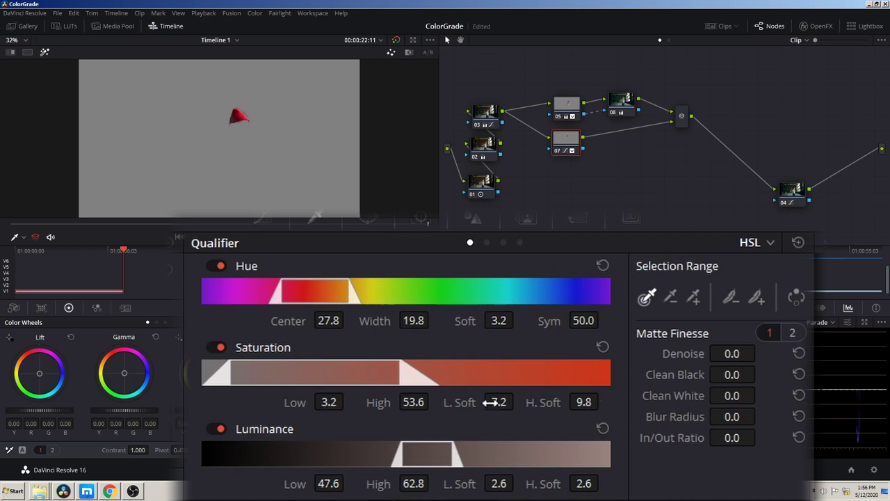
left_click_drag(490, 402, 493, 403)
Set the luminance range to 37.8–94.3 with softness, denoise 10.4 and blur radius 11.8
mouse_move(453, 453)
left_mouse_down()
mouse_move(508, 453)
mouse_move(382, 471)
mouse_move(518, 482)
left_mouse_up()
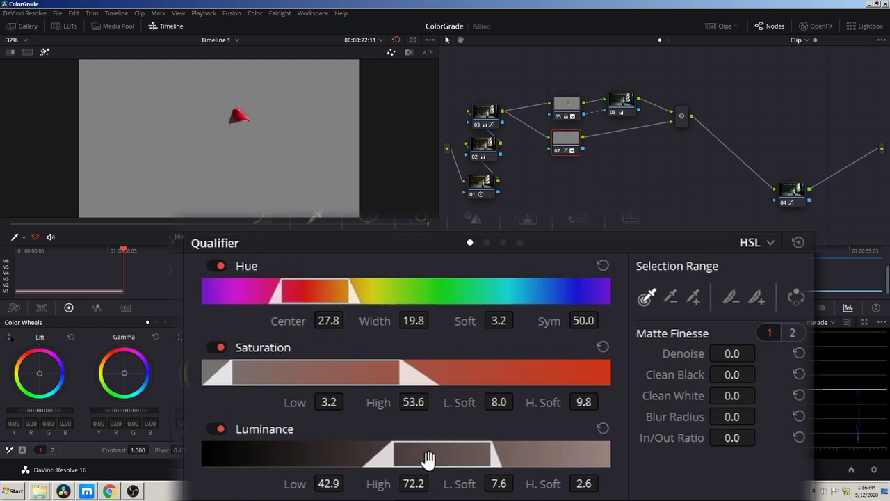
left_click_drag(426, 458, 416, 459)
left_click_drag(583, 483, 598, 484)
left_click_drag(479, 455, 570, 462)
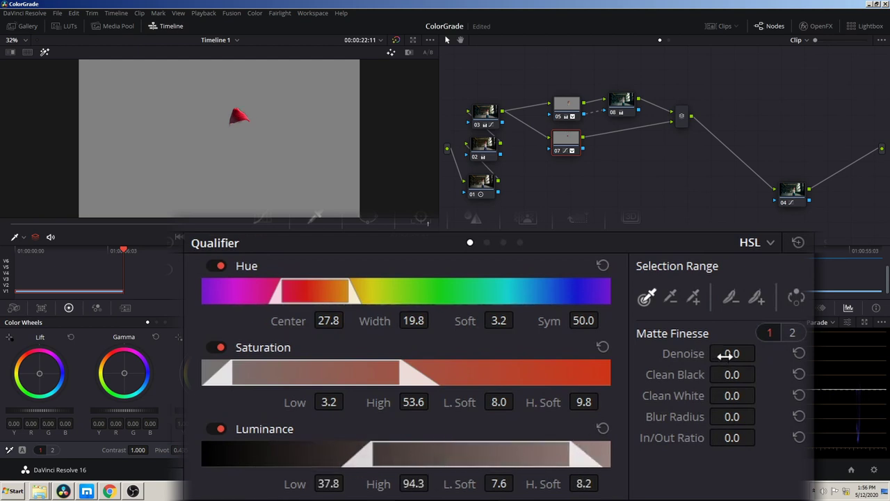
left_click_drag(760, 354, 773, 353)
left_click_drag(734, 417, 766, 415)
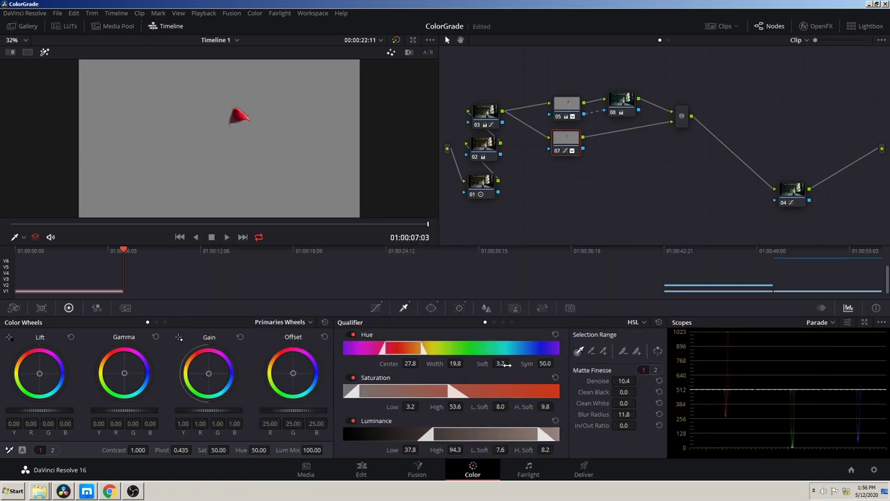
Shift the beanie's reds in Hue vs Hue and lower their saturation in Hue vs Sat
left_click(376, 308)
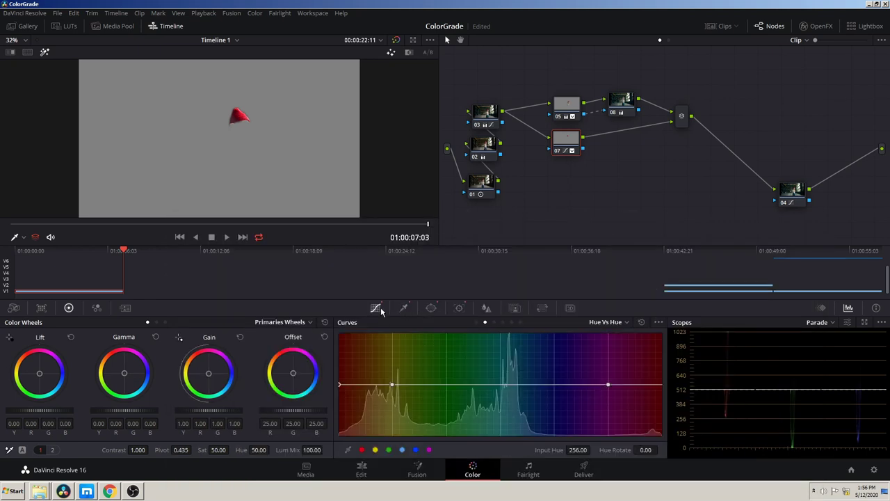
mouse_move(192, 360)
left_mouse_down()
mouse_move(198, 378)
mouse_move(191, 367)
left_mouse_up()
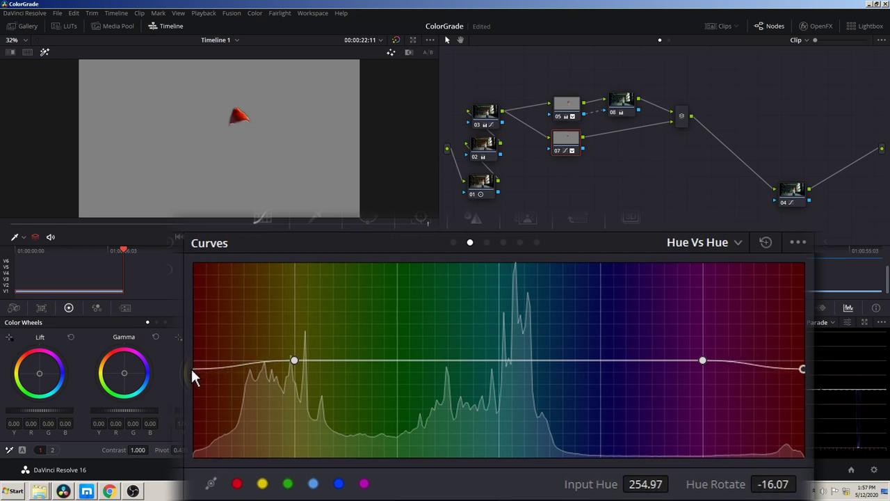
left_click(45, 53)
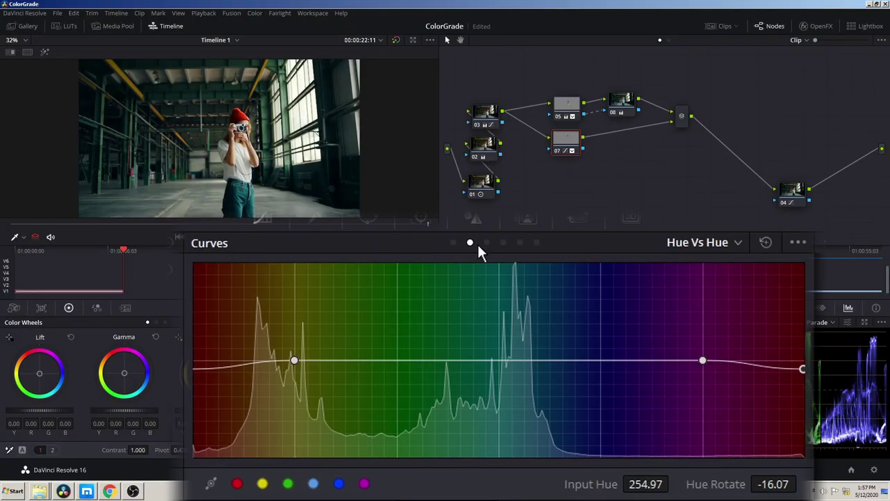
left_click(486, 243)
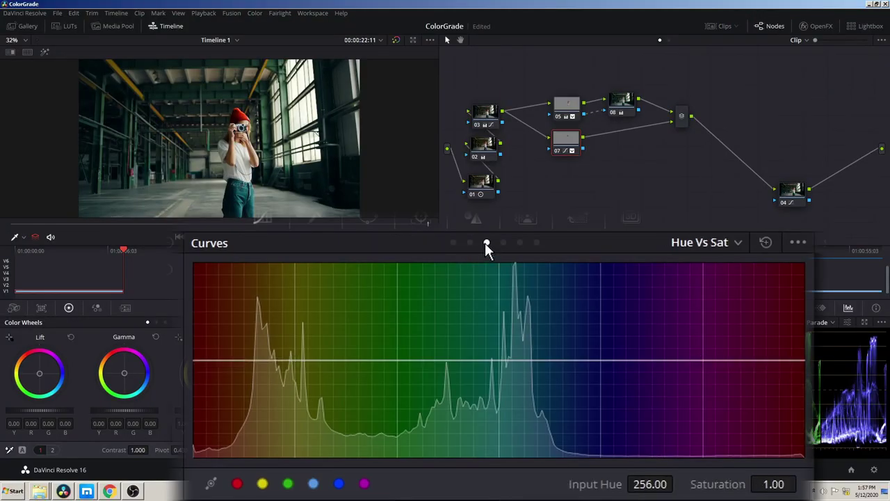
left_click(237, 482)
left_click_drag(197, 360, 193, 373)
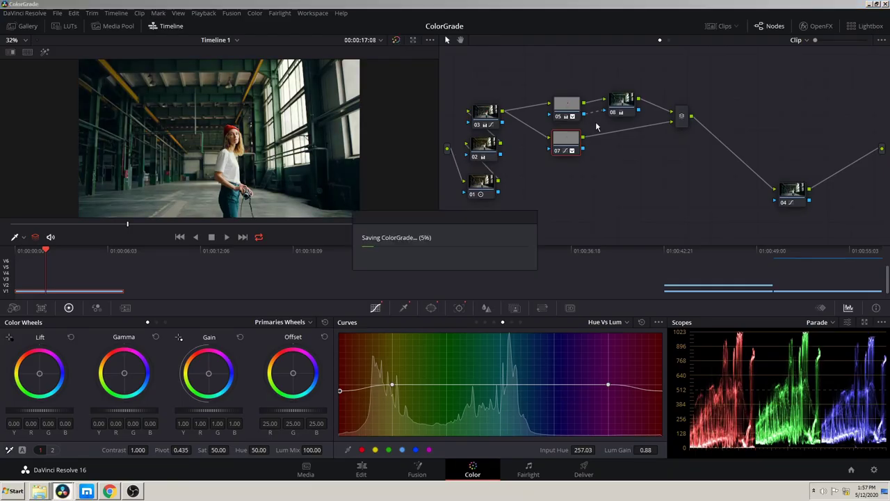
On node 08, darken greens, cyans and blues in Hue vs Lum, lowest gain 0.78
left_click(623, 113)
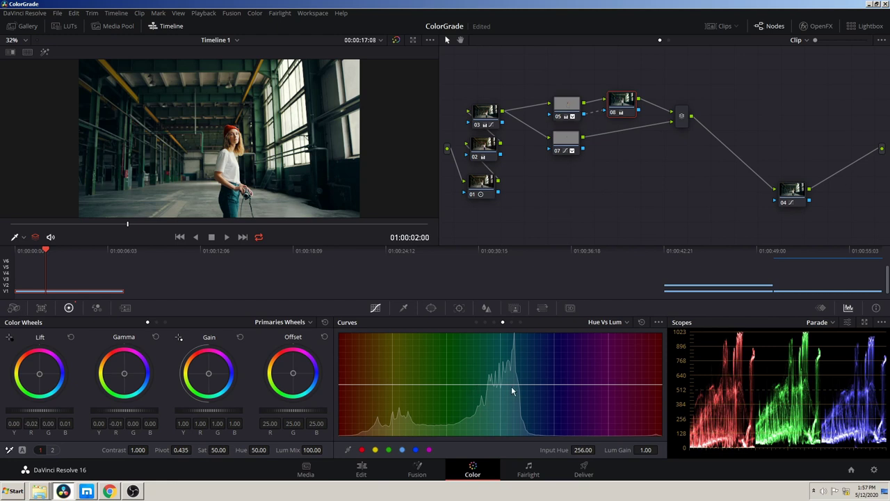
left_click(401, 449)
left_click(389, 449)
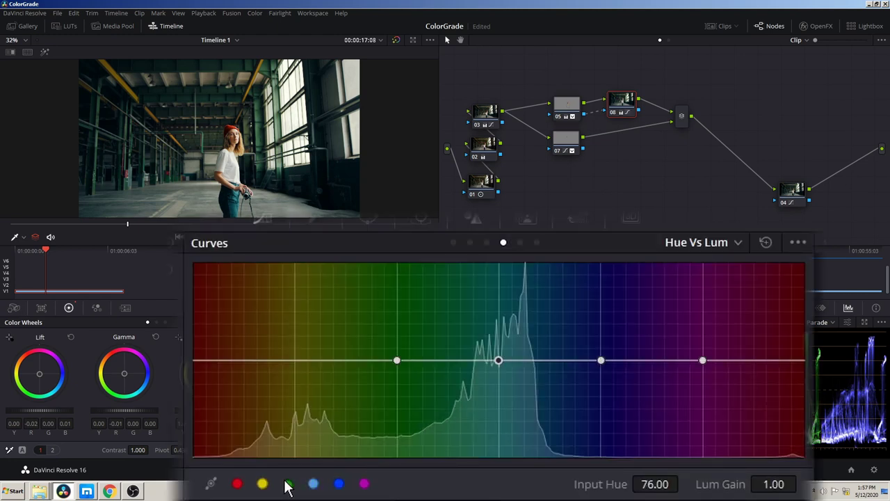
left_click(287, 484)
left_click_drag(397, 360, 396, 370)
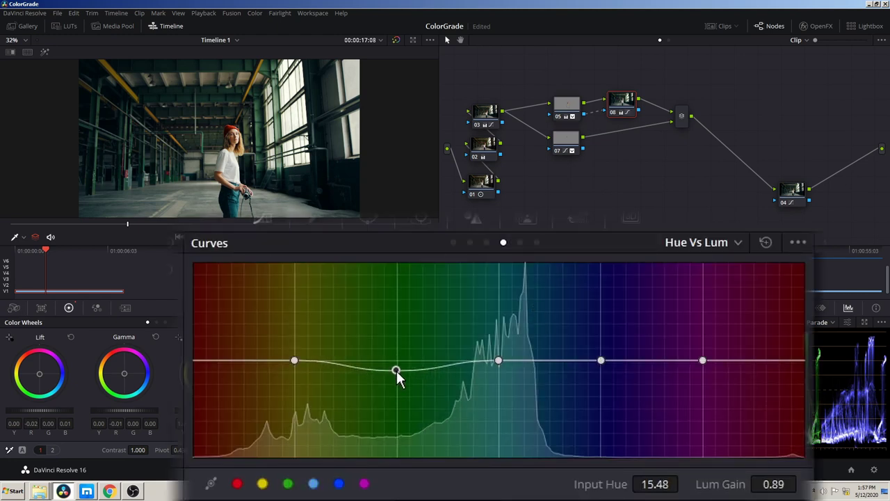
left_click_drag(498, 360, 498, 375)
mouse_move(556, 384)
left_mouse_down()
mouse_move(551, 397)
mouse_move(501, 395)
left_mouse_up()
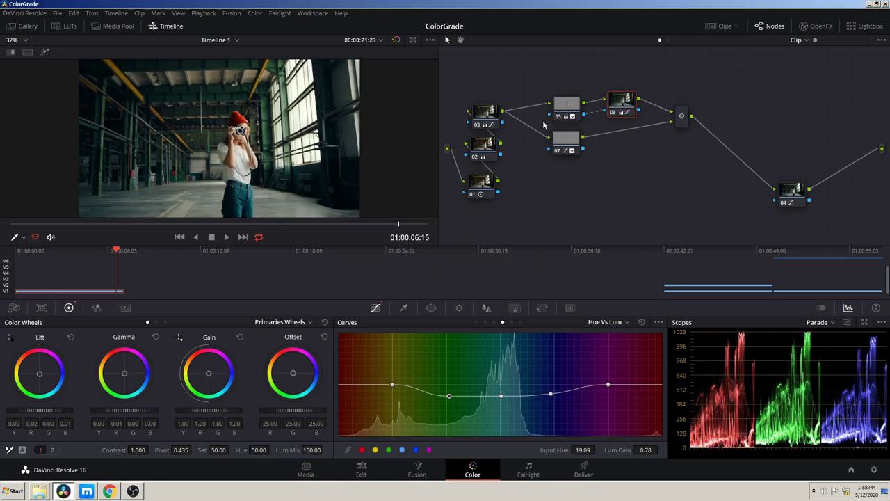
Add parallel node 09 with a tall oval Circle window over the woman, outer softness about 29
right_click(565, 139)
mouse_move(596, 189)
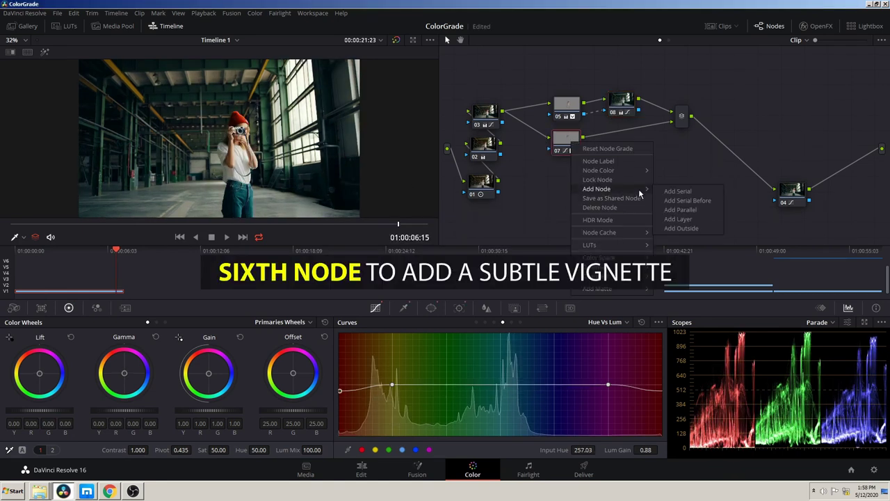
left_click(681, 210)
left_click(429, 307)
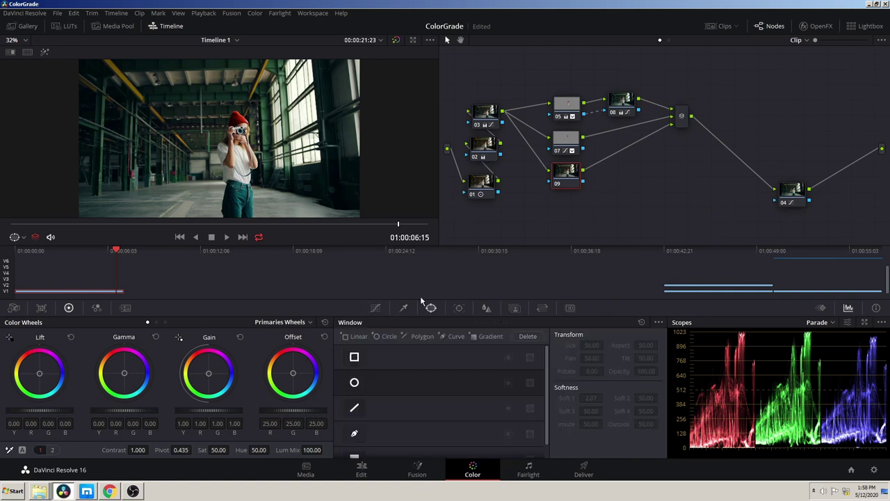
left_click(354, 382)
left_click_drag(264, 138, 298, 161)
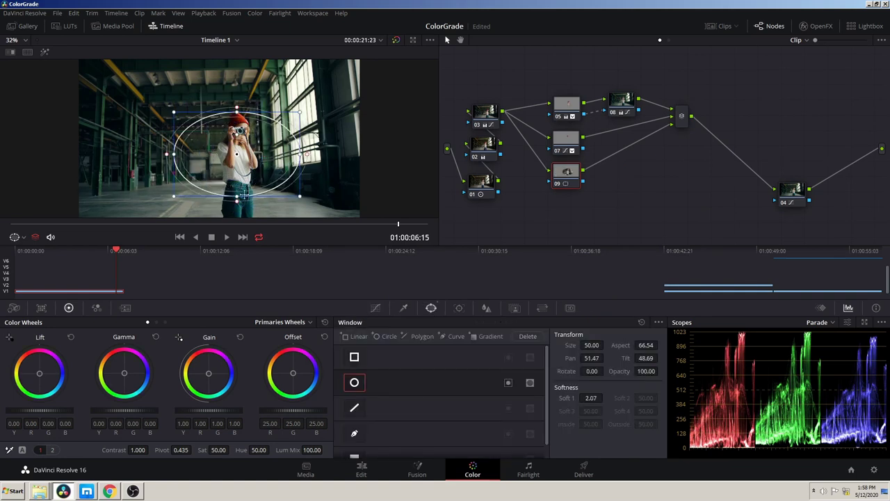
left_click_drag(237, 200, 237, 224)
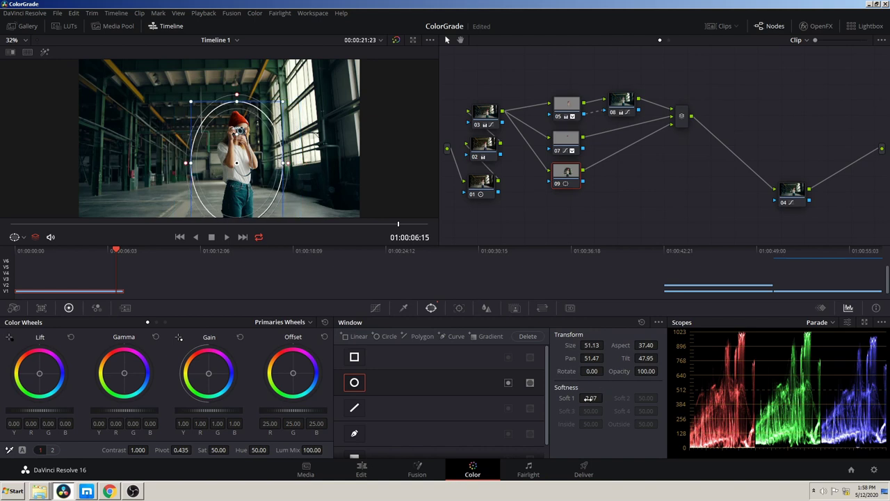
mouse_move(591, 397)
left_mouse_down()
mouse_move(605, 397)
mouse_move(594, 397)
left_mouse_up()
Track the oval window backward through the whole clip
left_click(458, 308)
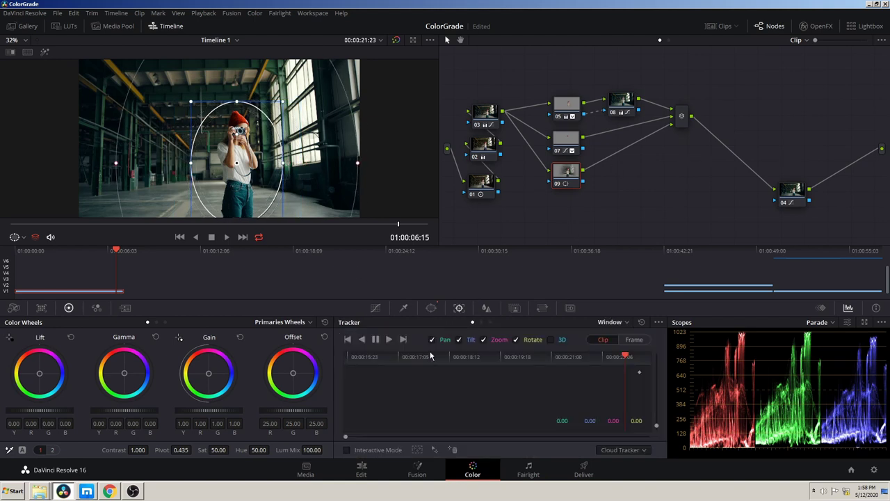
left_click(236, 276)
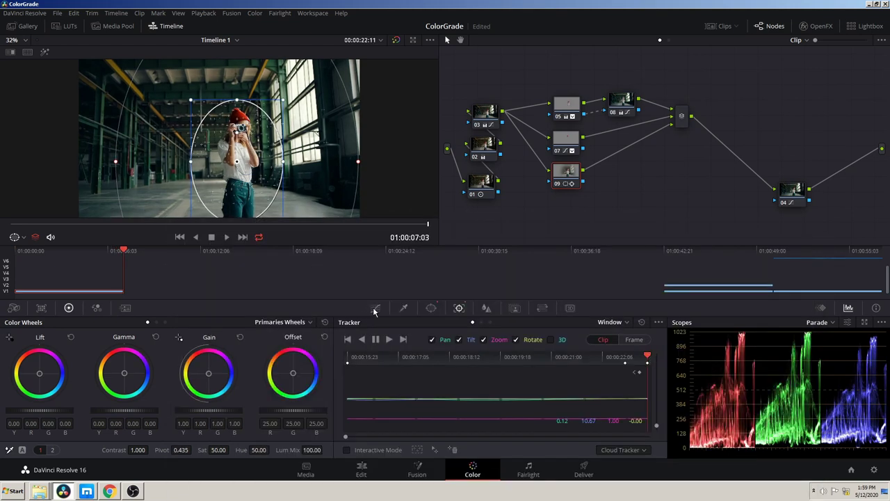
left_click(375, 308)
left_click(431, 308)
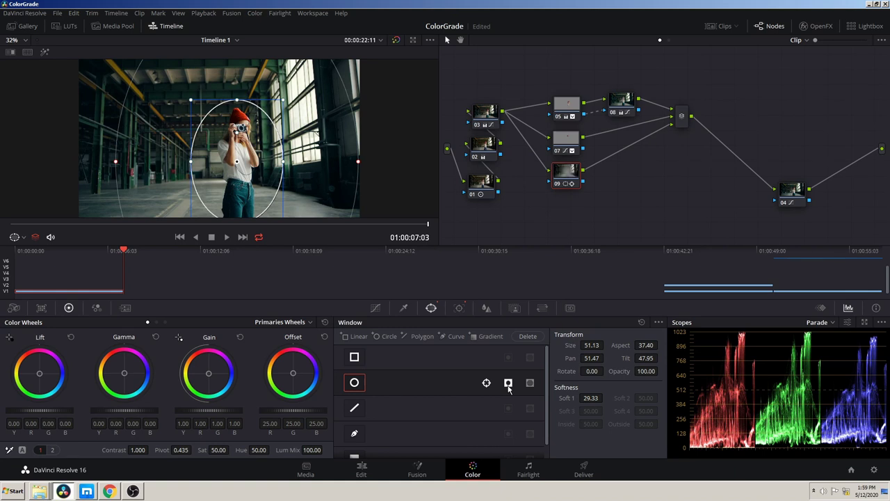
Lower node 09's master gamma to about -0.01, bringing lift back to neutral
left_click(376, 308)
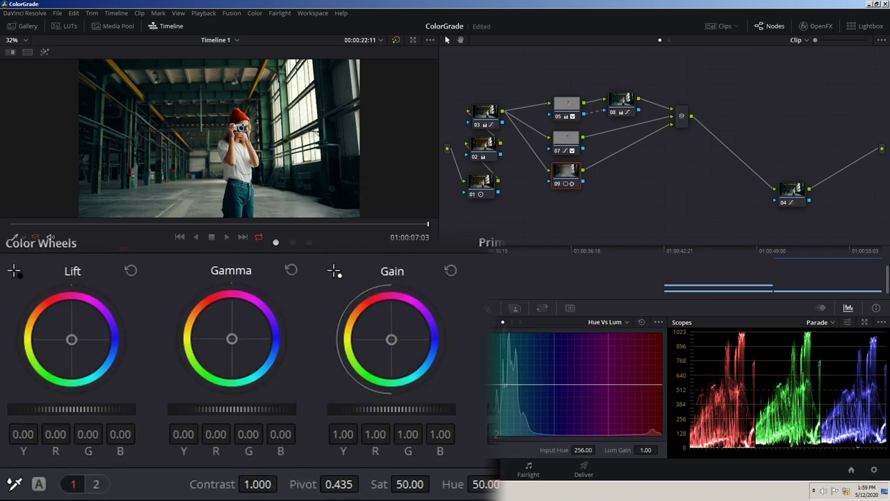
left_click_drag(72, 409, 66, 409)
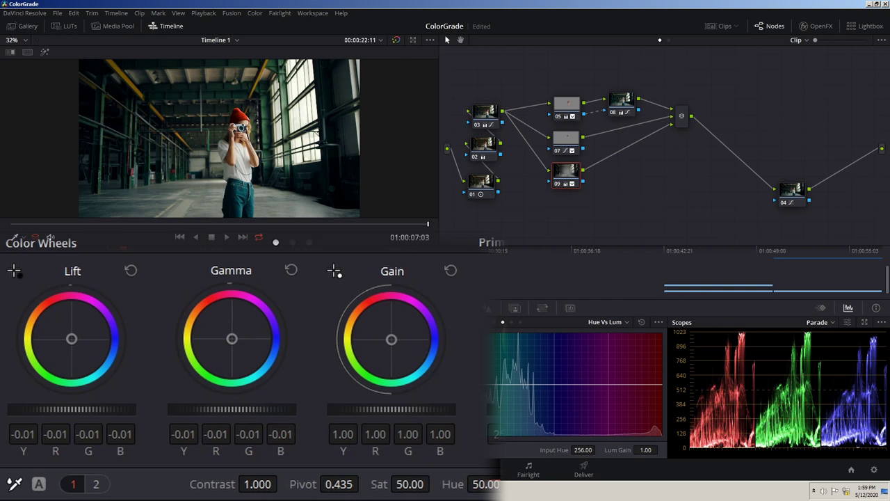
left_click_drag(252, 410, 243, 411)
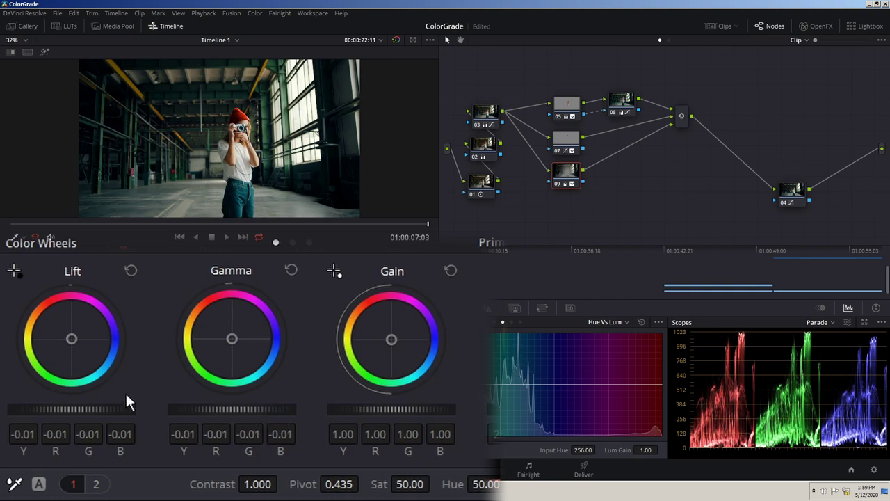
left_click_drag(69, 408, 76, 408)
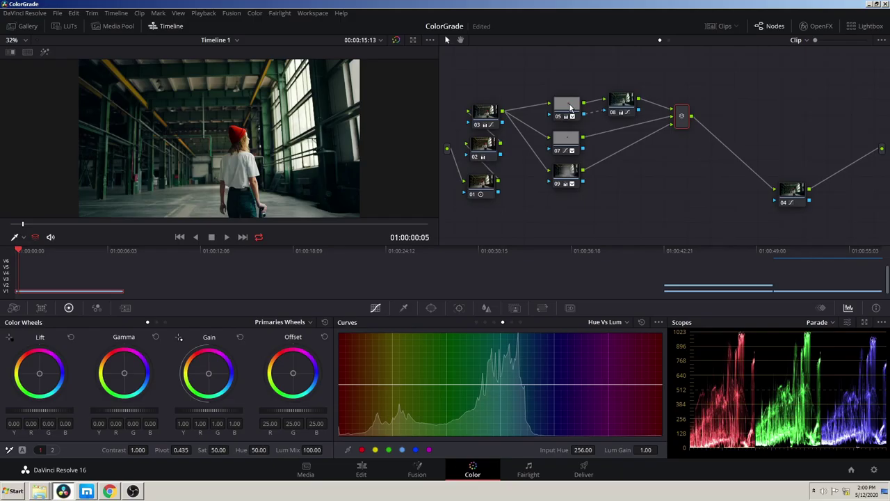
Select node 08 and pull a little red out of its midtones with the Gamma wheel
left_click(623, 103)
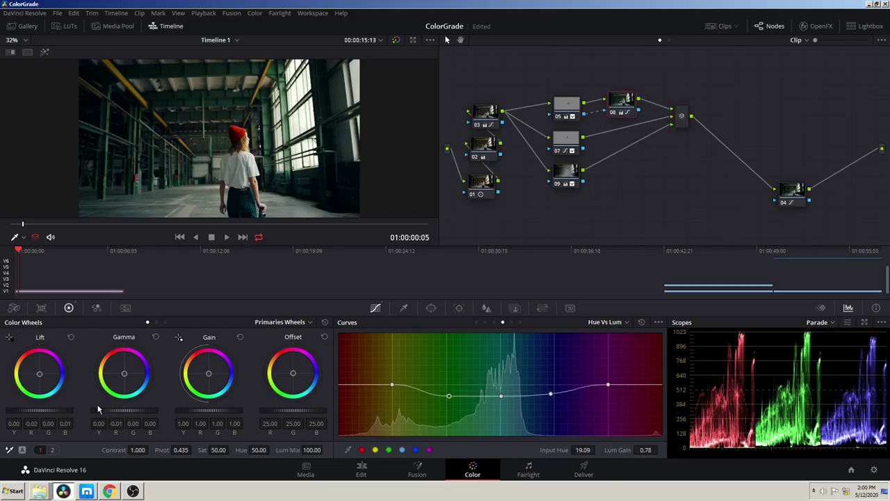
left_click_drag(124, 375, 125, 374)
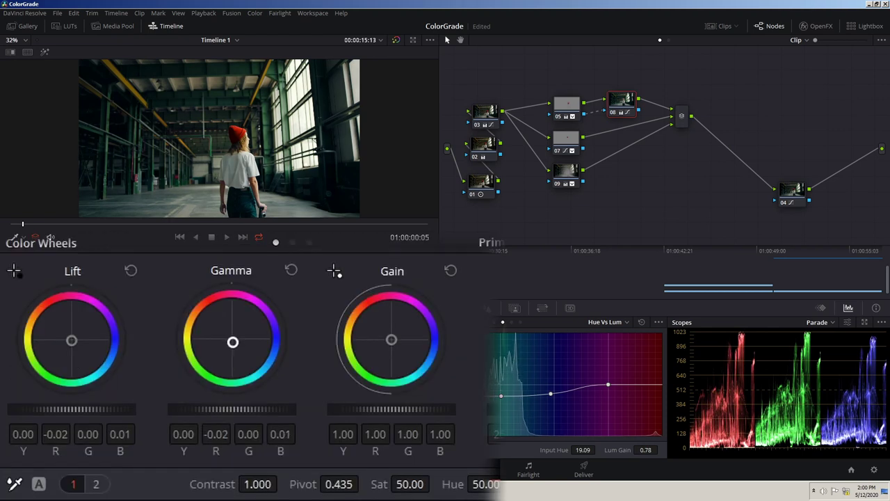
left_click_drag(231, 342, 230, 343)
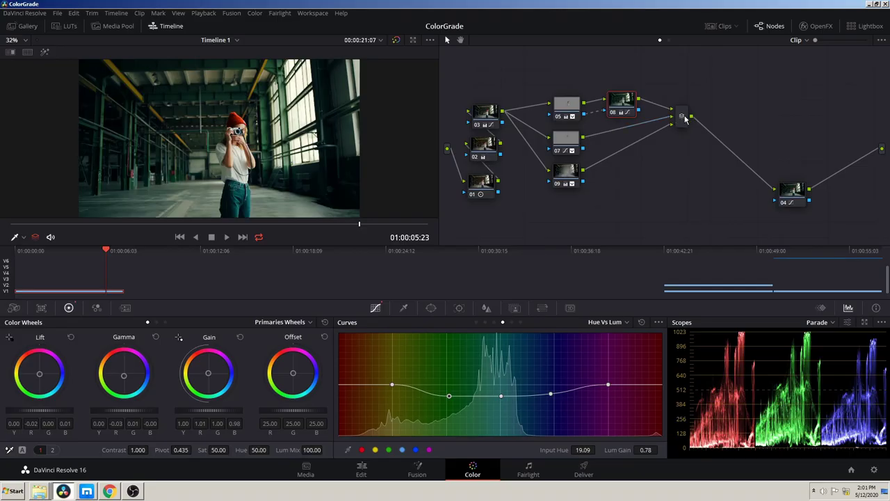
Add a serial node after the mixer and warm the whole image with Offset toward yellow
left_click(682, 117)
key("alt+s")
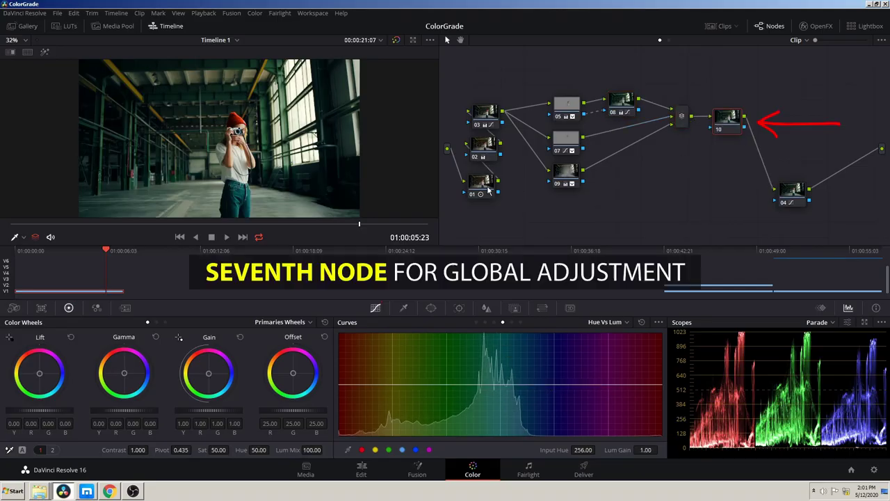
left_click_drag(293, 372, 292, 372)
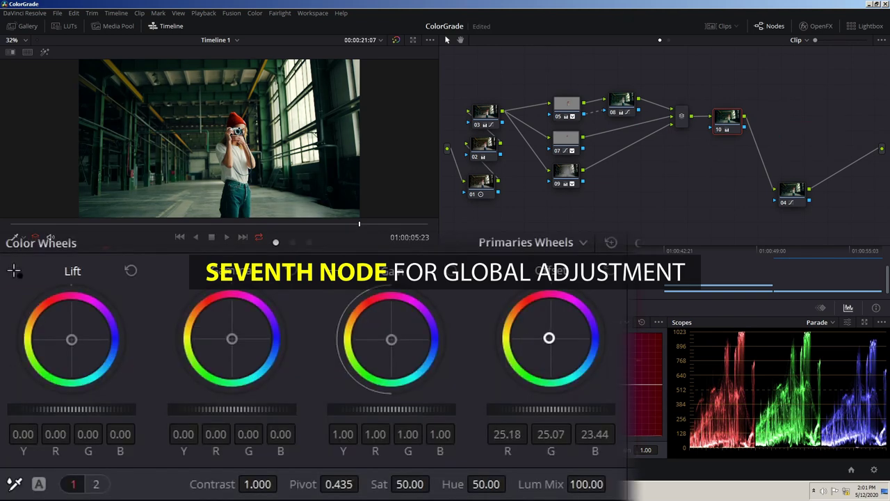
left_click_drag(549, 337, 549, 340)
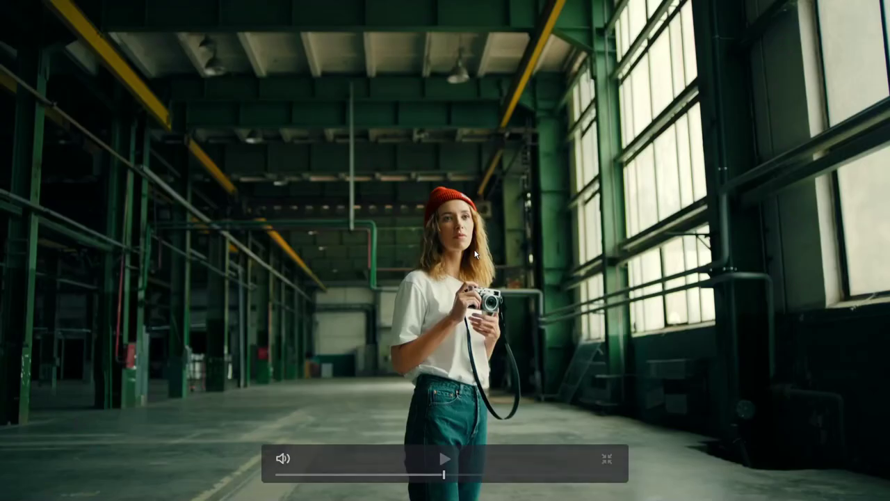
Exit the cinema viewer, apply 2.35 output blanking bars, and reposition node 04
key("Escape")
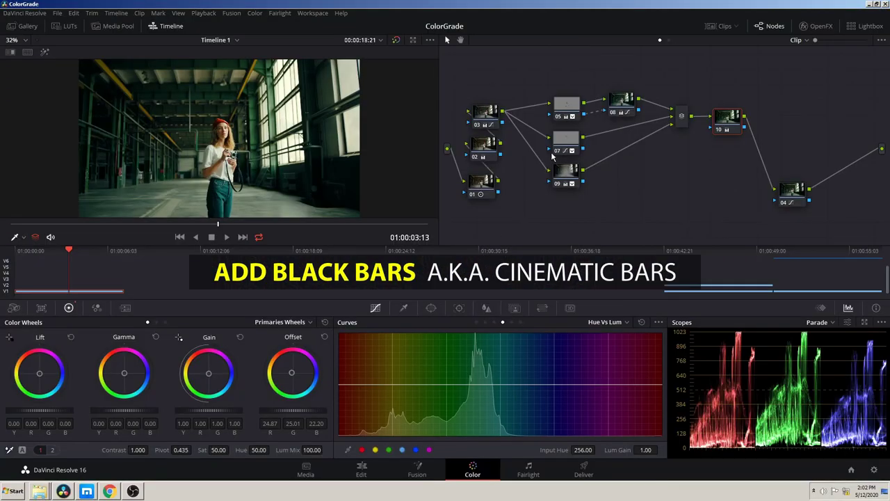
left_click(116, 13)
mouse_move(136, 319)
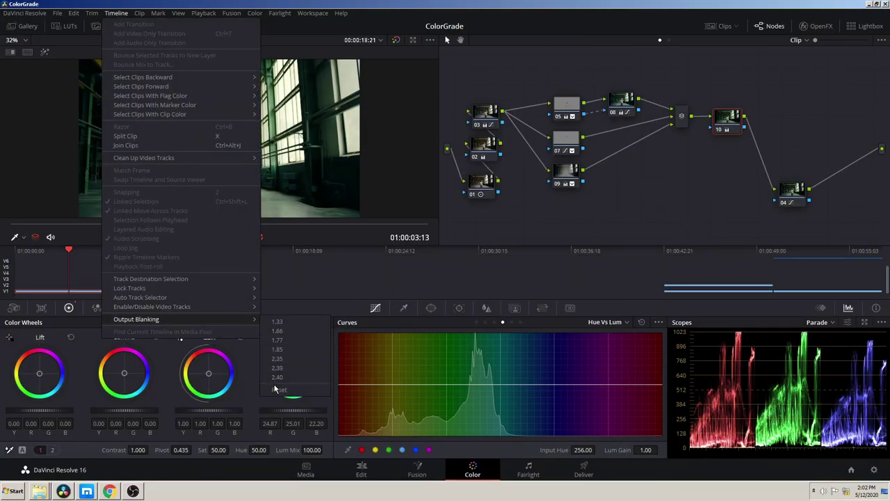
left_click(278, 358)
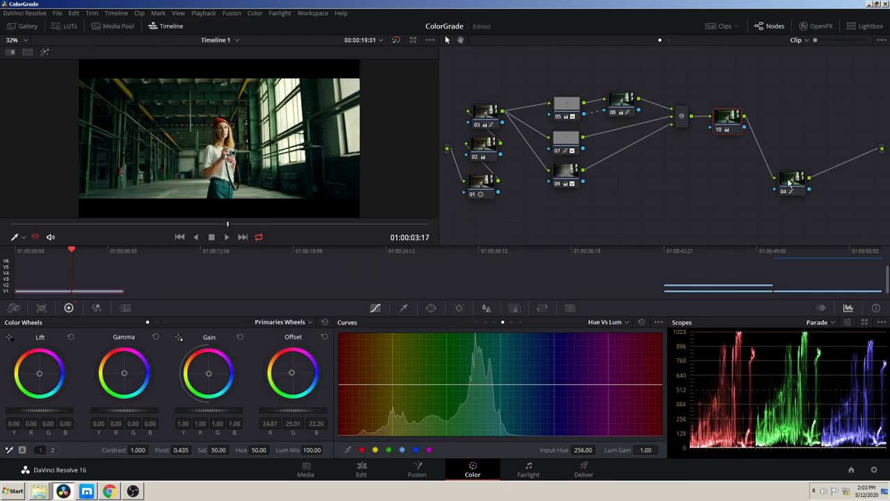
left_click_drag(789, 193, 788, 183)
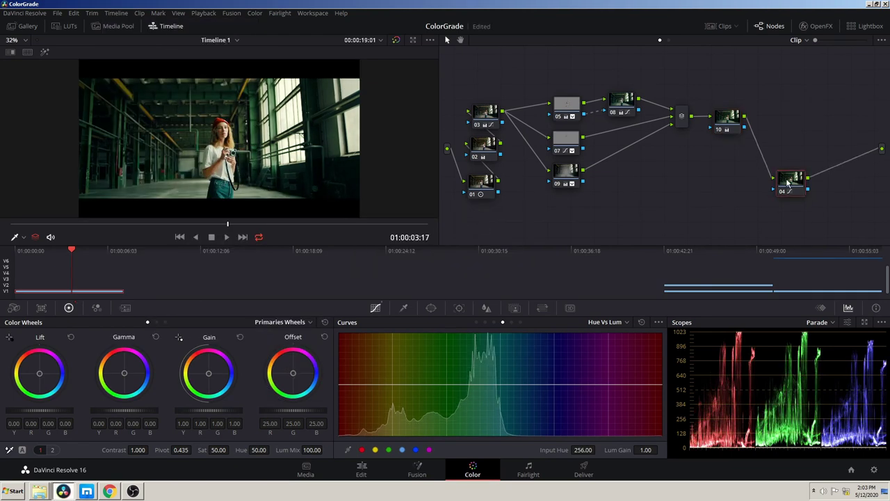
Search the effects library for 'gra' to find Film Grain, and move node 11 away from node 04
left_click(819, 27)
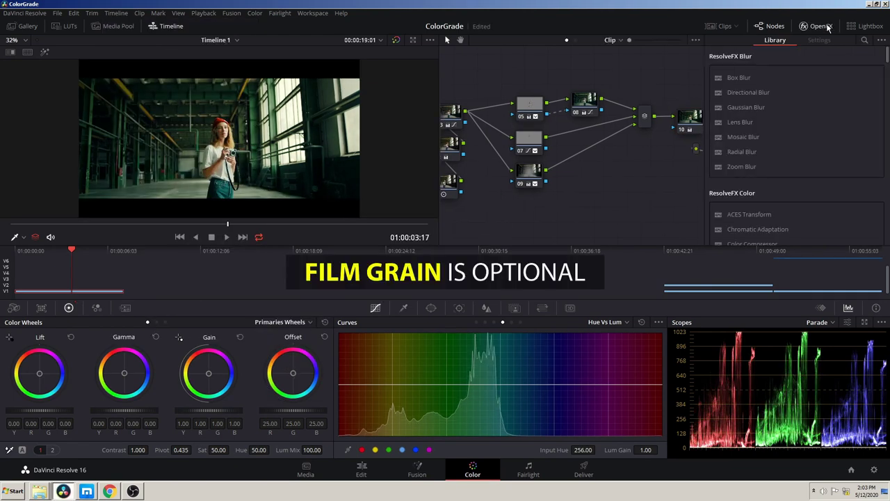
left_click(864, 40)
type("gra")
left_click(752, 103)
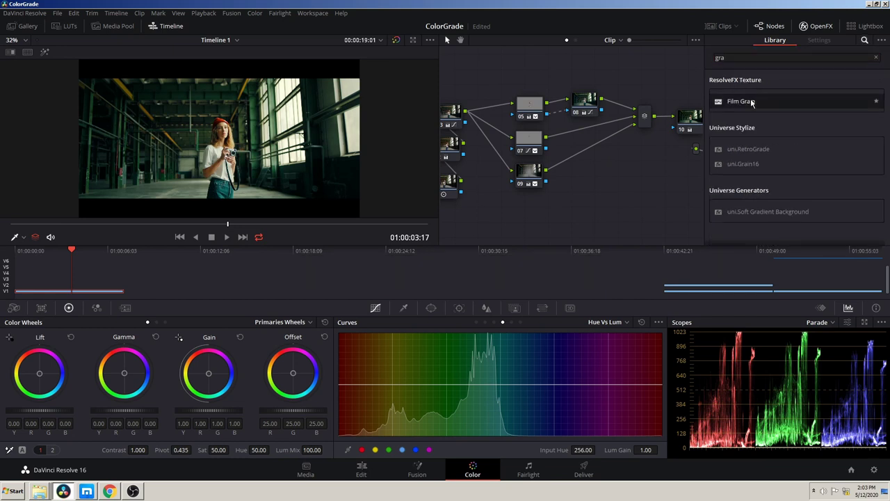
left_click(819, 28)
left_click_drag(745, 194, 690, 201)
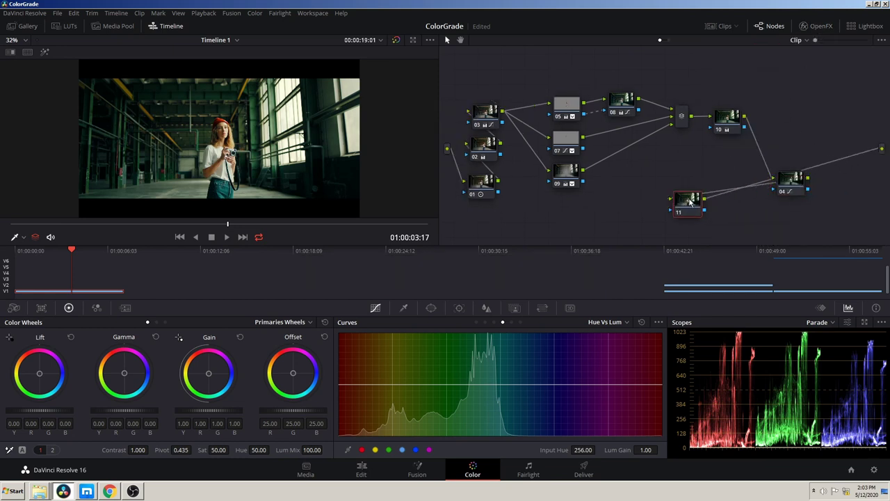
Apply Film Grain to node 11 with the 16mm 500T preset and start playback
left_click(819, 27)
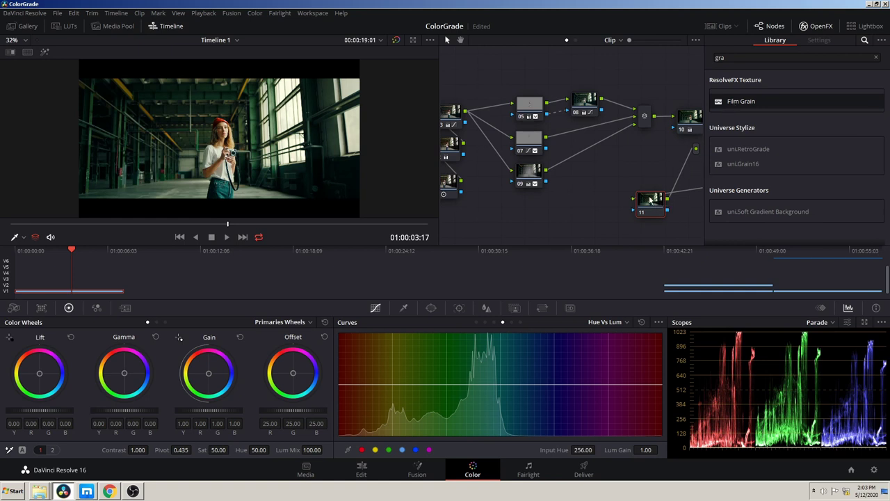
left_click_drag(650, 200, 650, 202)
left_click(801, 93)
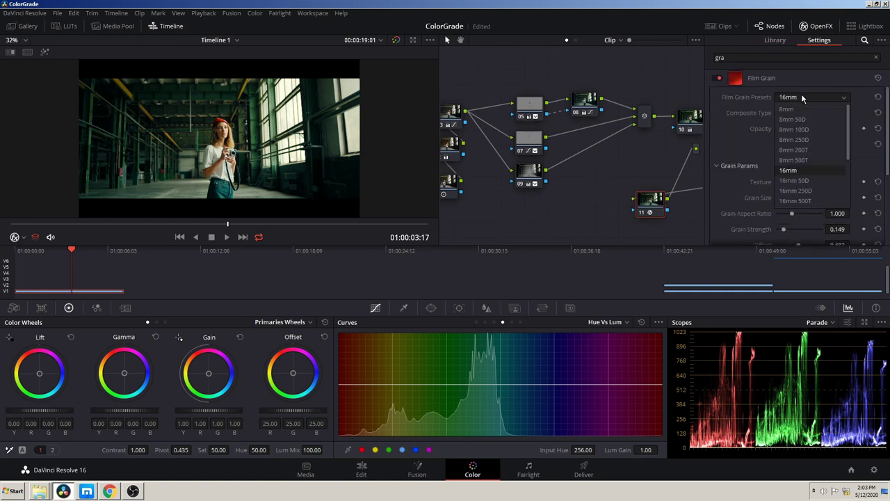
left_click(803, 201)
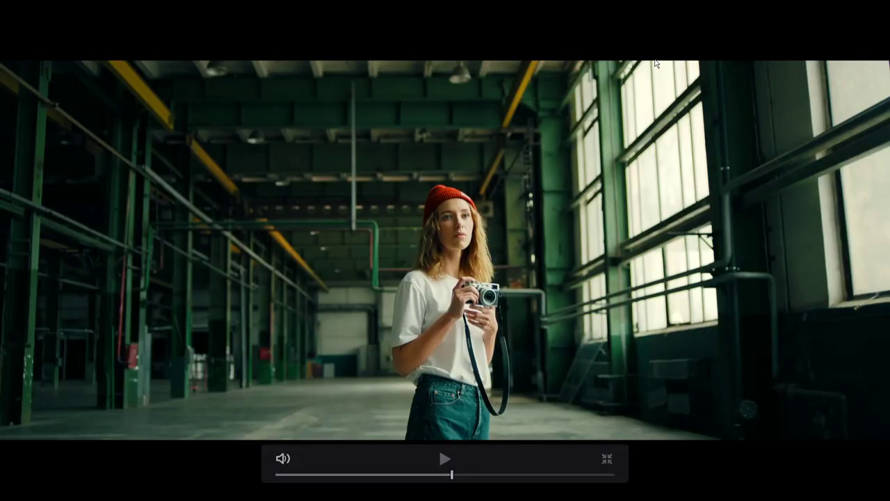
key("space")
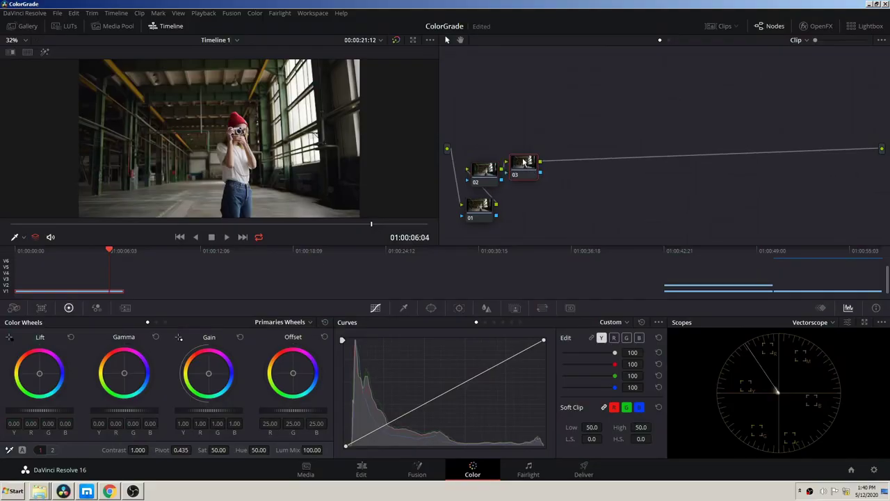
Leave full-screen playback and adjust the low range boundary of the Log wheels
left_click(489, 174)
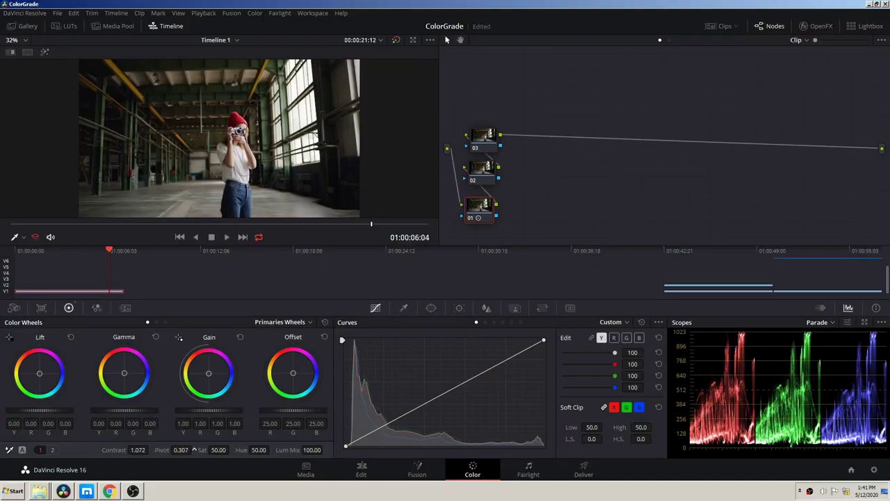
left_click(166, 321)
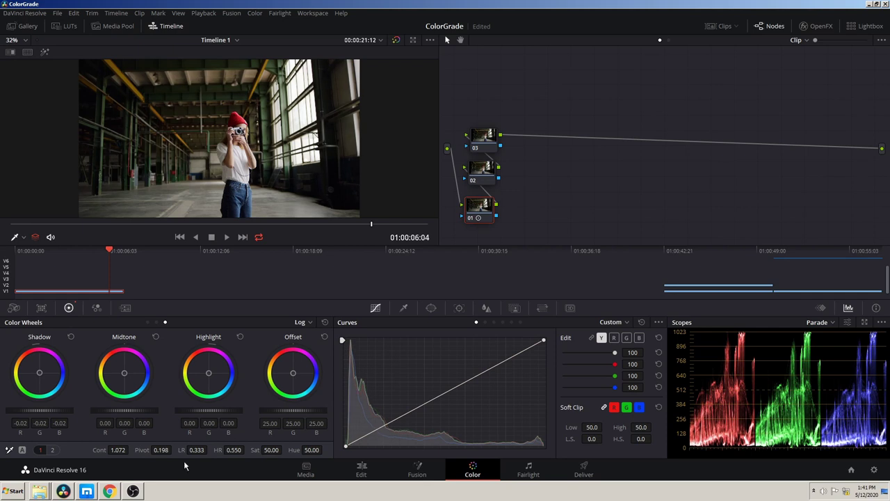
left_click_drag(209, 449, 195, 450)
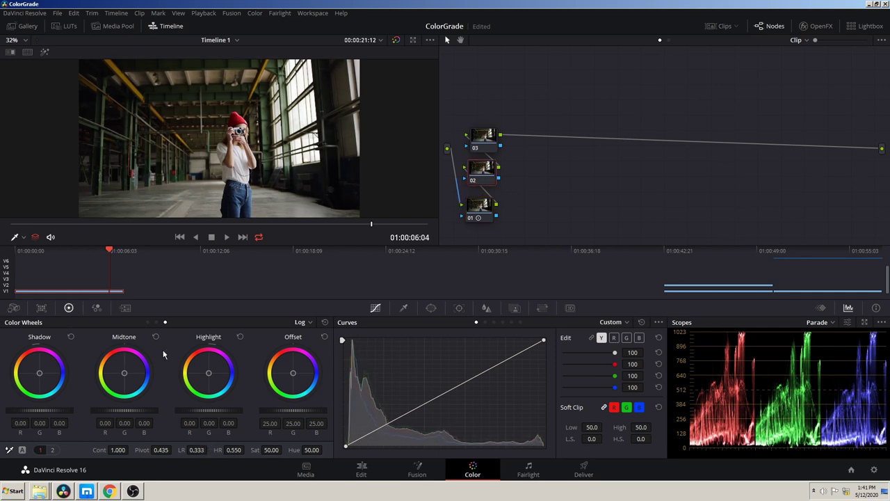
left_click(148, 321)
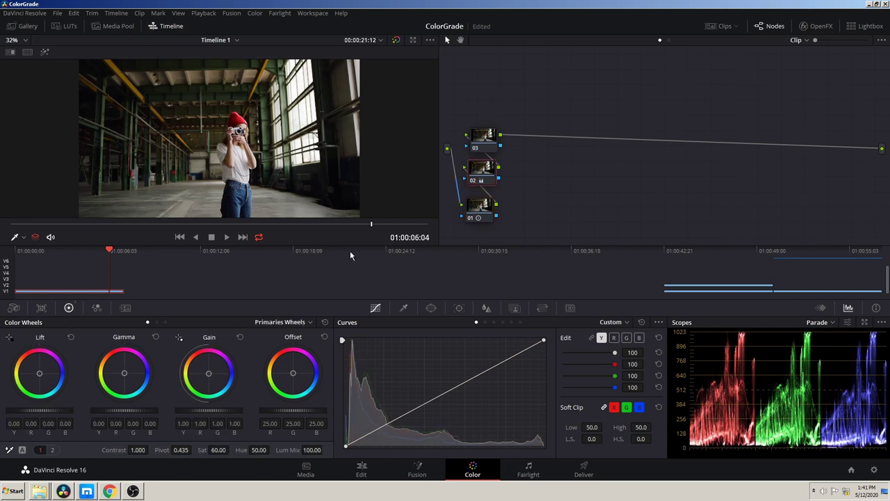
Cool node 03's shadows, add a serial node after it, and show the Lum Vs Sat curve
left_click_drag(501, 164, 501, 140)
left_click_drag(52, 377, 56, 376)
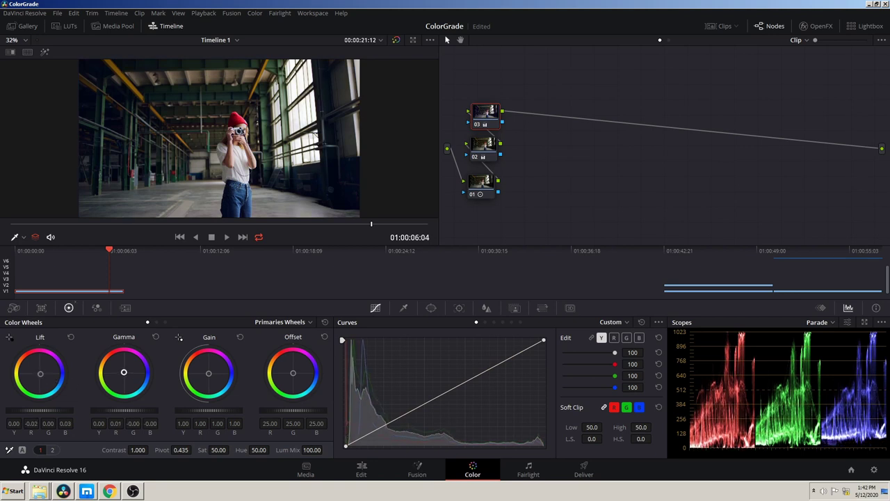
key("alt+s")
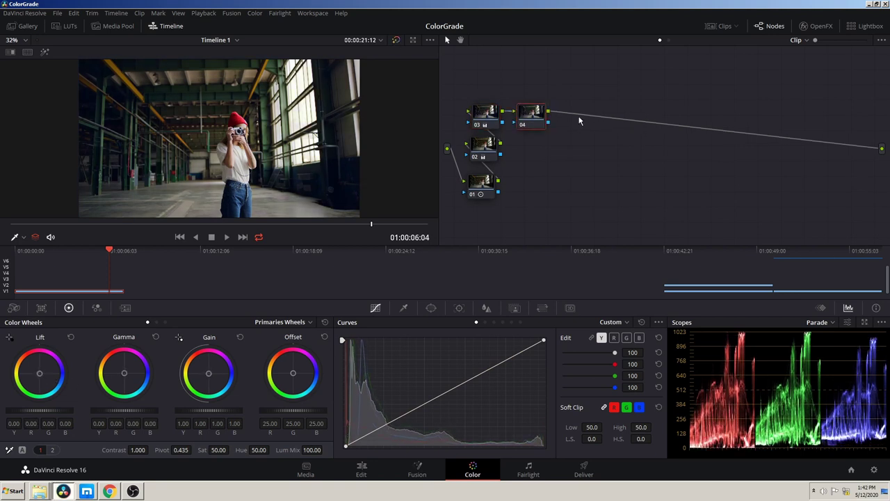
left_click(511, 322)
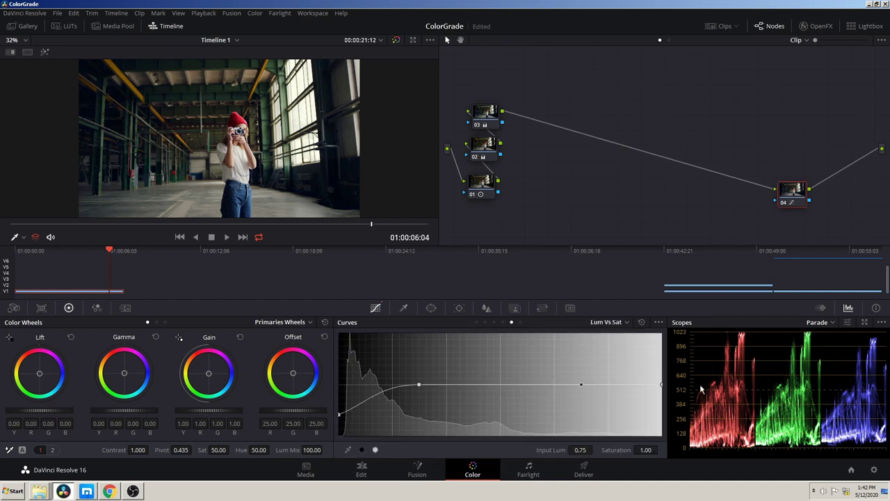
Add parallel node 07 beside node 05 and rotate the blue hues in Hue vs Hue
left_click(485, 113)
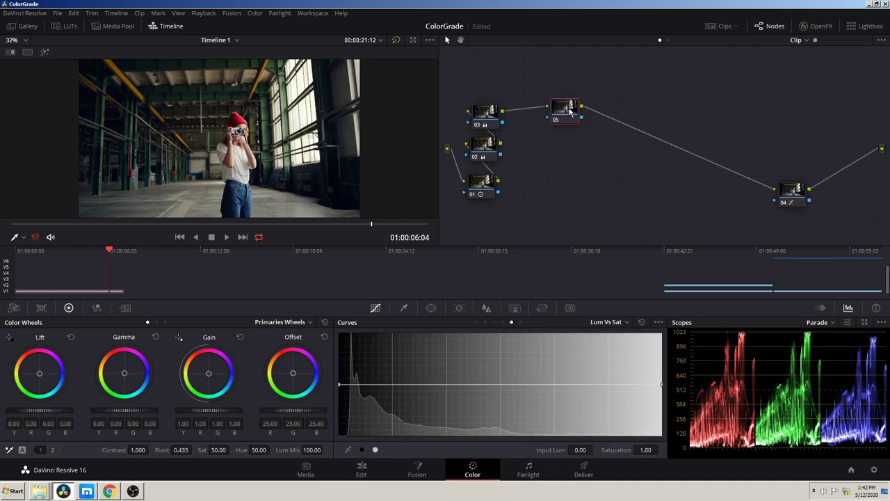
right_click(586, 109)
left_click(685, 180)
left_click(484, 322)
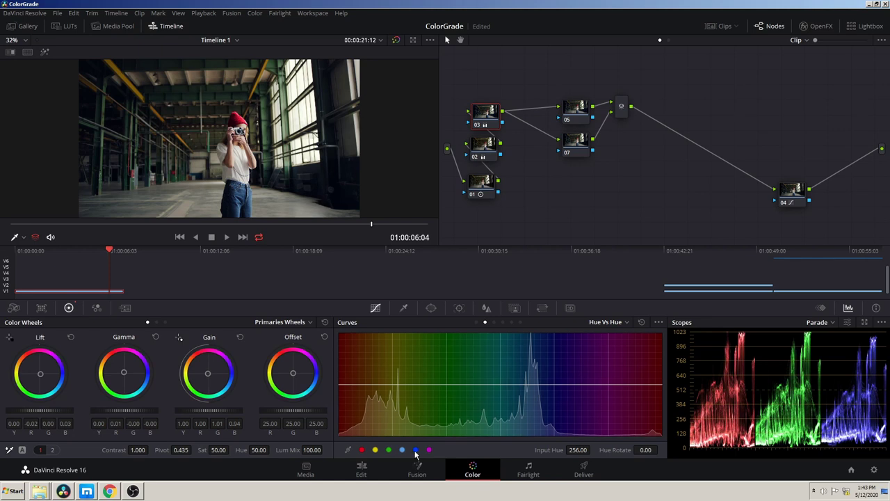
left_click_drag(554, 383, 557, 376)
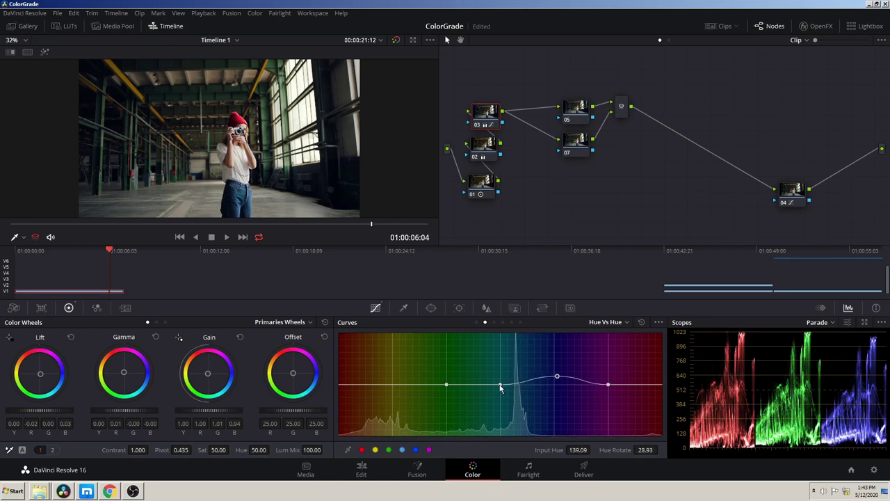
left_click_drag(499, 384, 499, 382)
Give node 05 a circle window shaped into a tall ellipse around the woman
left_click_drag(621, 106, 640, 117)
left_click(567, 106)
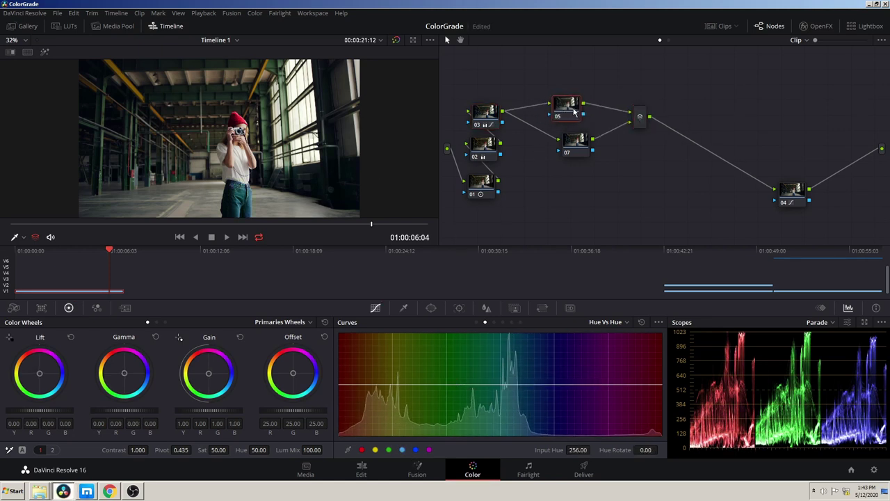
left_click(432, 307)
left_click(354, 382)
mouse_move(263, 87)
left_mouse_down()
mouse_move(267, 71)
mouse_move(240, 102)
left_mouse_up()
left_click_drag(219, 138, 240, 154)
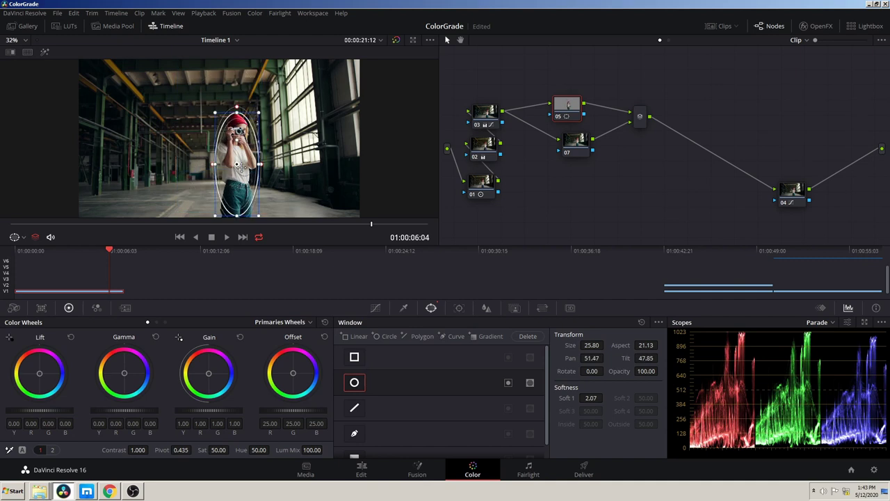
Track the ellipse backward and forward through the clip, then qualify the woman's skin tones
left_click(459, 307)
left_click(361, 339)
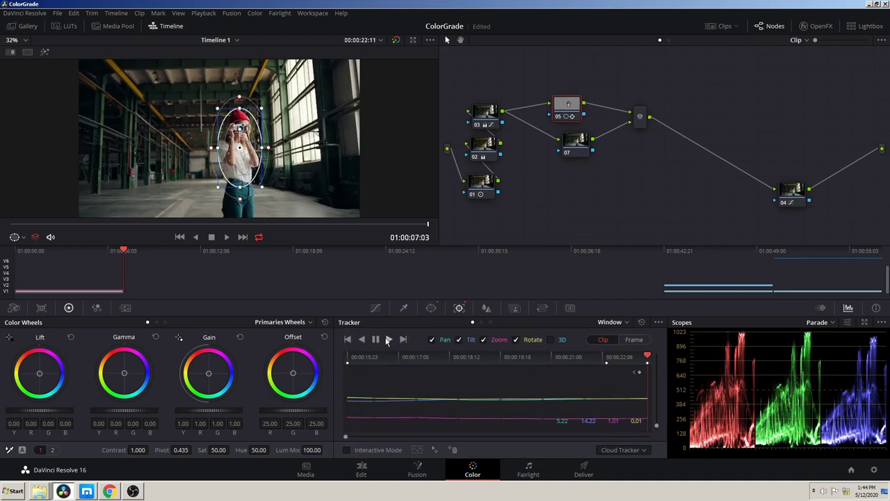
left_click(633, 340)
left_click(388, 338)
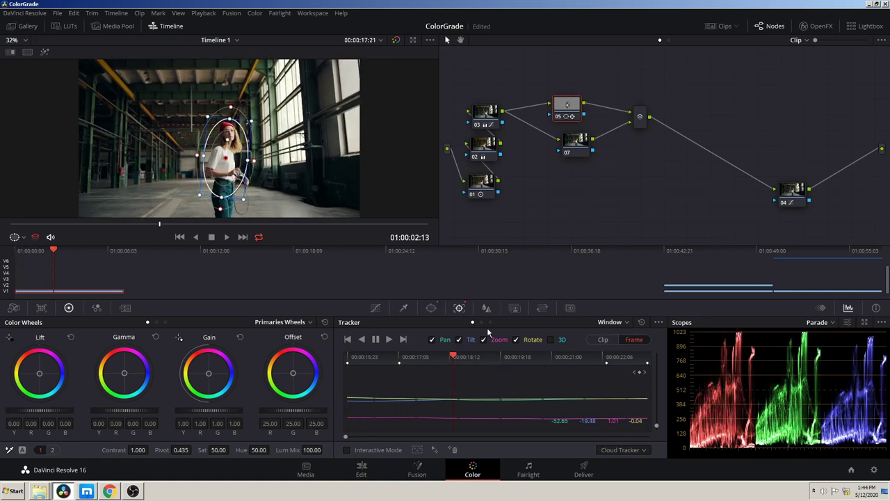
left_click(403, 307)
left_click_drag(238, 130, 243, 149)
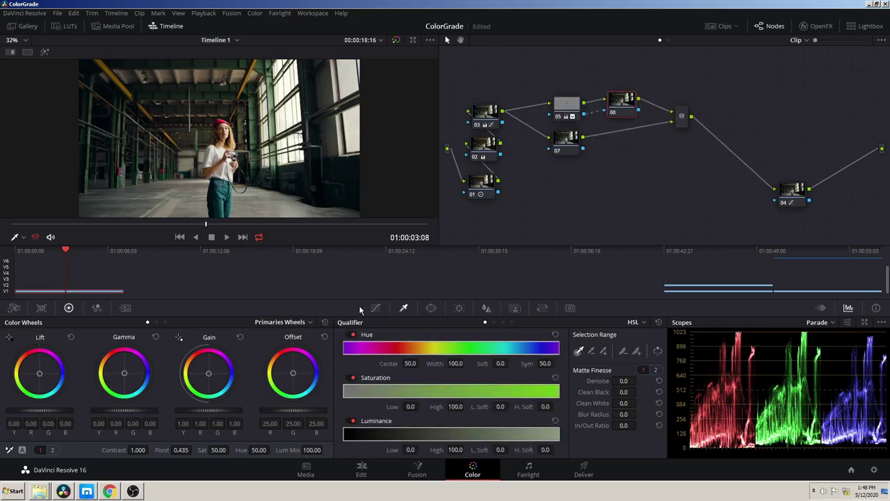
Nudge Lift slightly toward blue and track the hat window backward and forward across the clip
left_click_drag(39, 373, 40, 374)
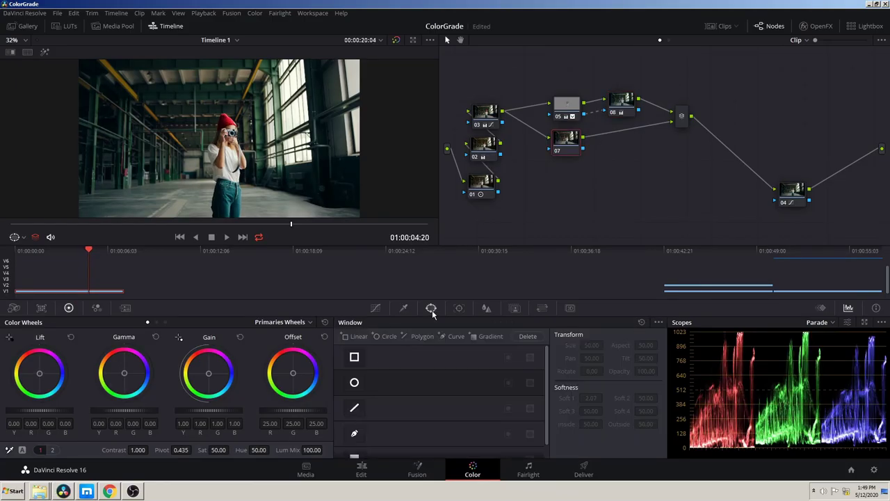
scroll(500, 259, "up", 3)
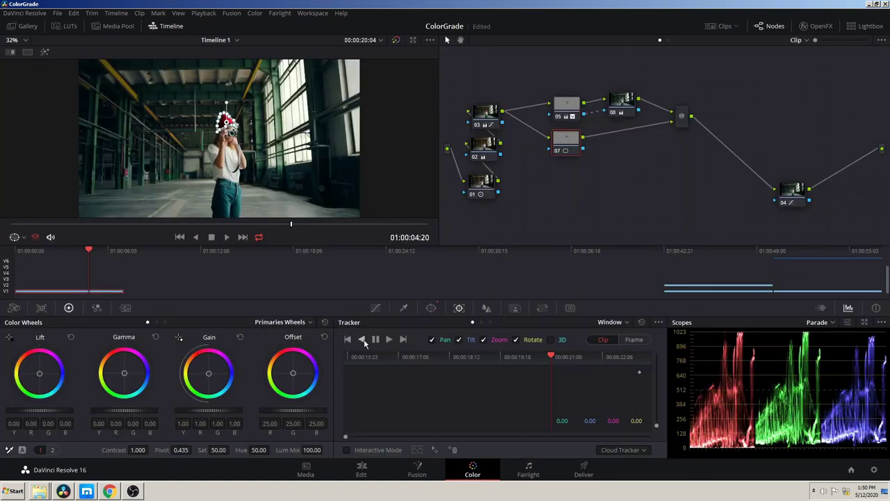
left_click(362, 339)
key("ctrl+t")
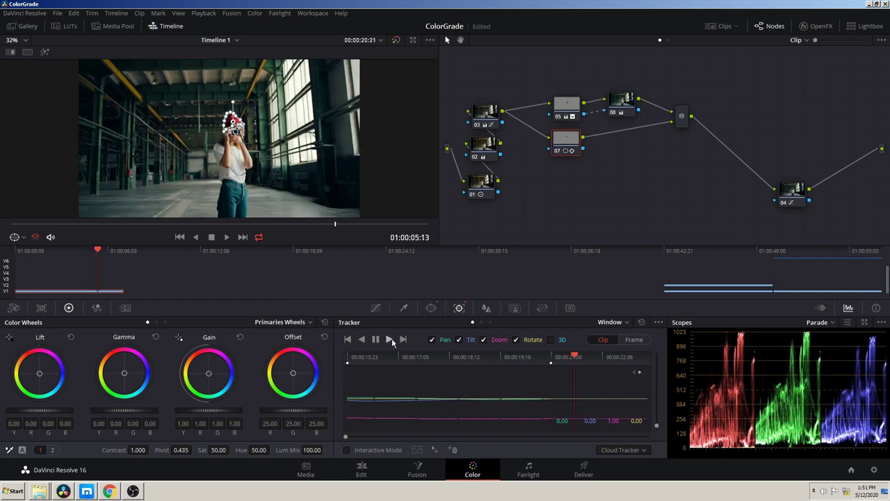
Play the clip from the start in the enlarged viewer to check the tracked hat window
key("Home")
key("shift+f")
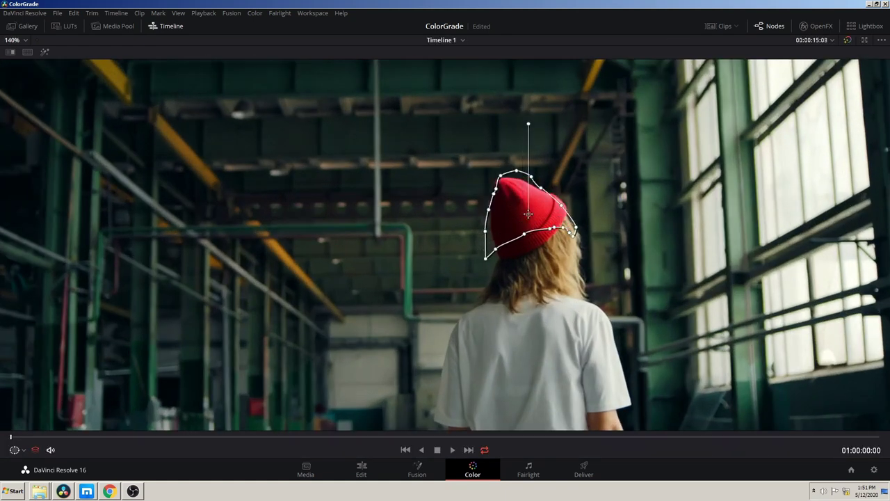
key("space")
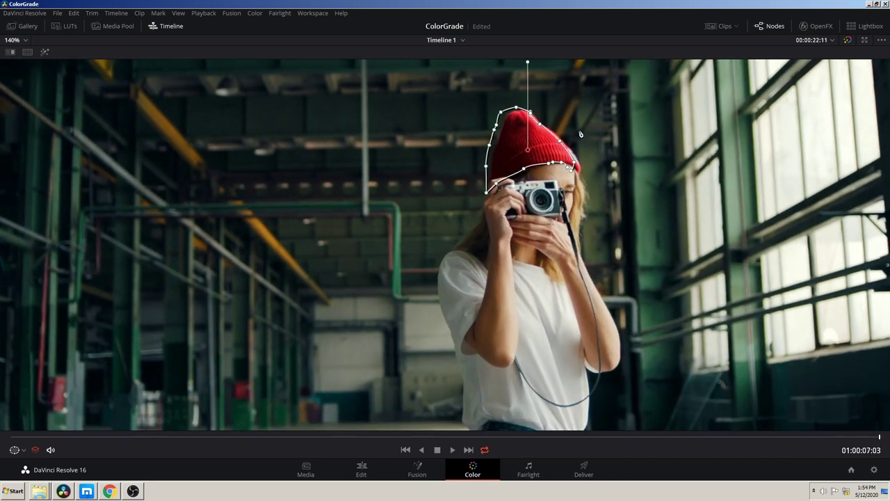
left_click(112, 438)
Bring up the window shape controls for node 07
left_click(431, 308)
Qualify the red beanie with the eyedropper and refine its saturation range and soft edge
left_click(405, 308)
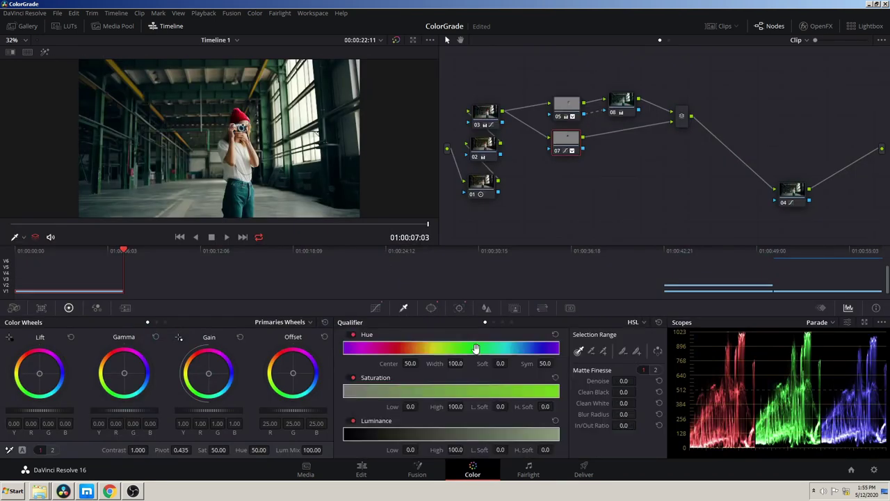
left_click(238, 113)
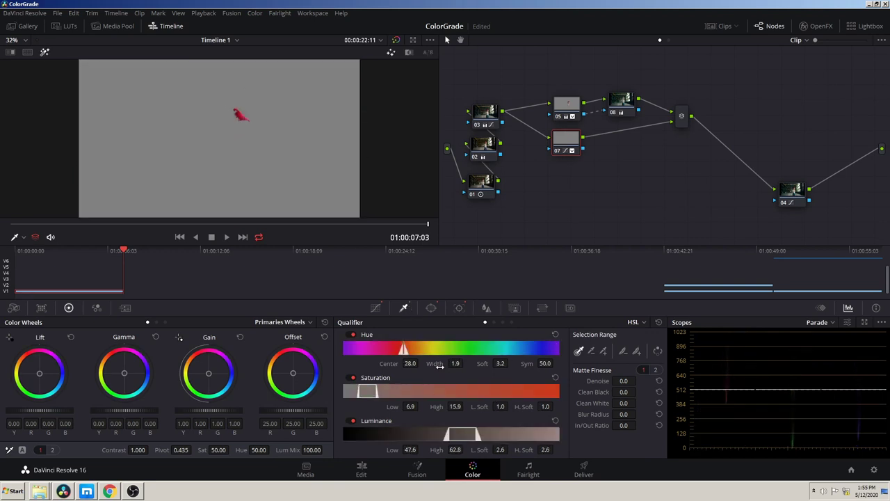
left_click_drag(409, 395, 406, 395)
left_click_drag(495, 407, 502, 408)
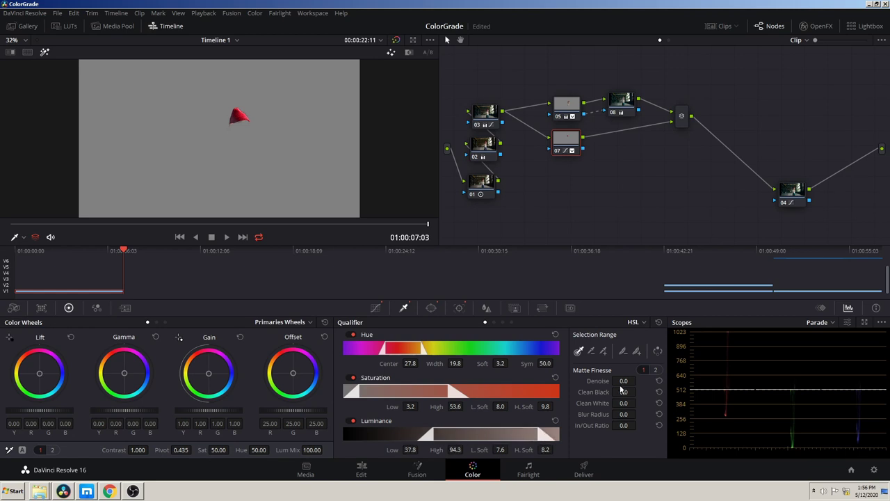
Shift the beanie's hue in Hue vs Hue, turn off the highlight preview, and select node 08
left_click(375, 308)
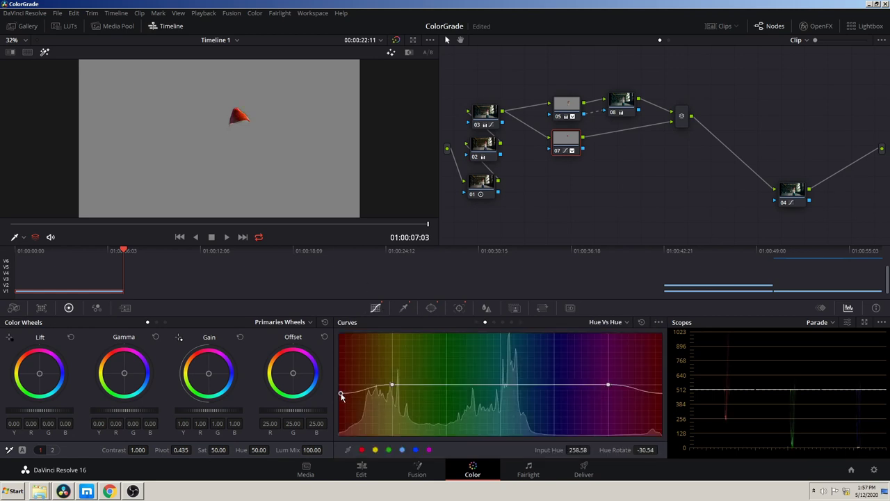
left_click_drag(341, 395, 341, 389)
key("shift+h")
left_click(621, 104)
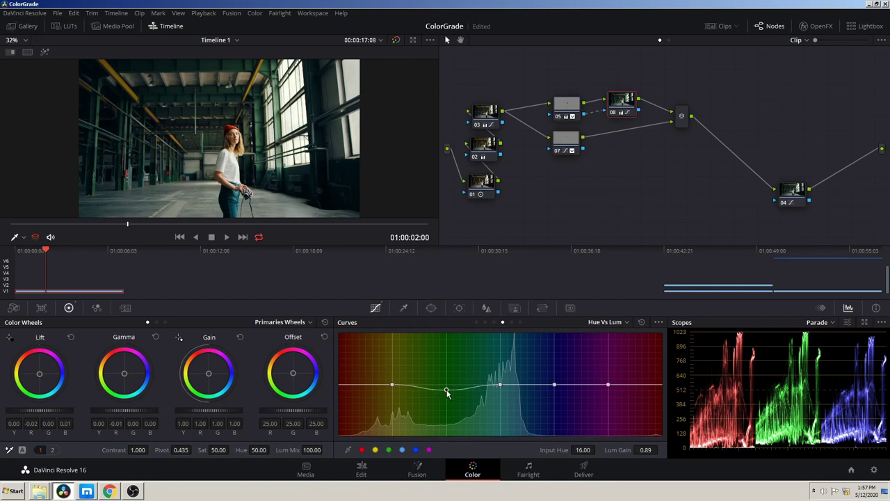
Add a parallel node after node 07 with a circle window stretched into a wide soft ellipse
right_click(574, 141)
mouse_move(596, 188)
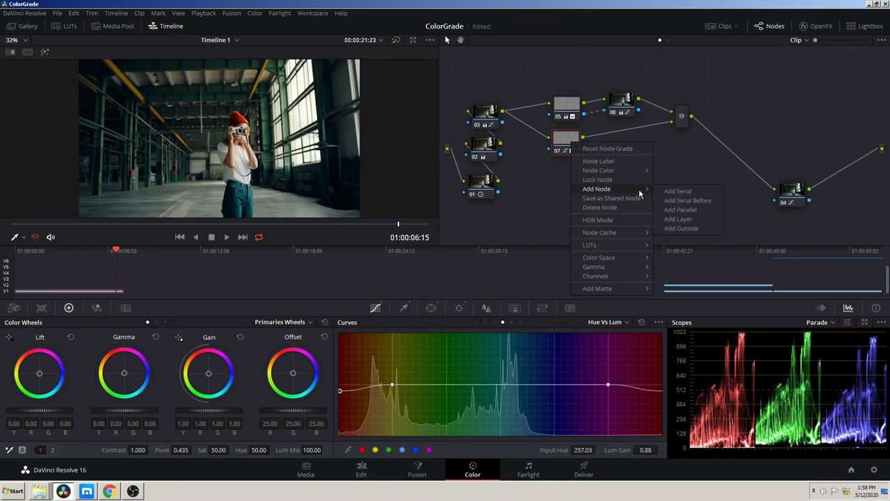
left_click(795, 198)
left_click(431, 308)
mouse_move(237, 208)
left_mouse_down()
mouse_move(237, 200)
mouse_move(239, 216)
left_mouse_up()
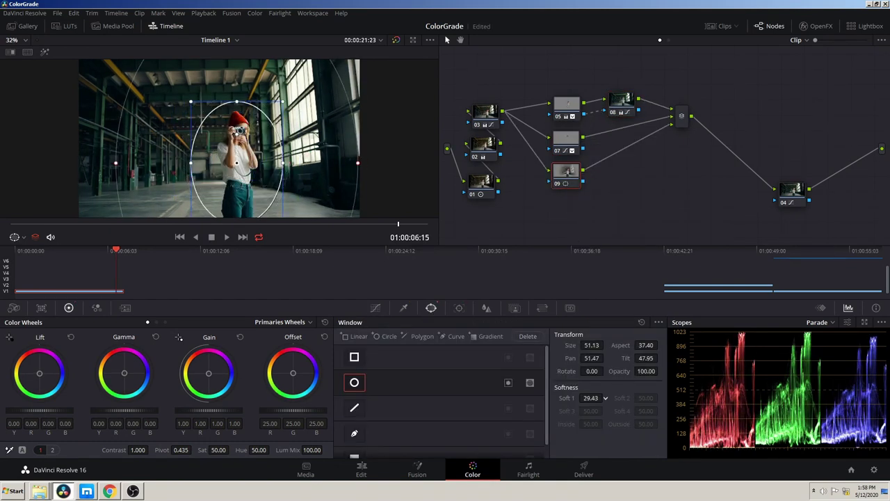
Track the vignette window backward and forward, then darken Lift and nudge midtones toward blue
left_click(458, 308)
left_click(362, 338)
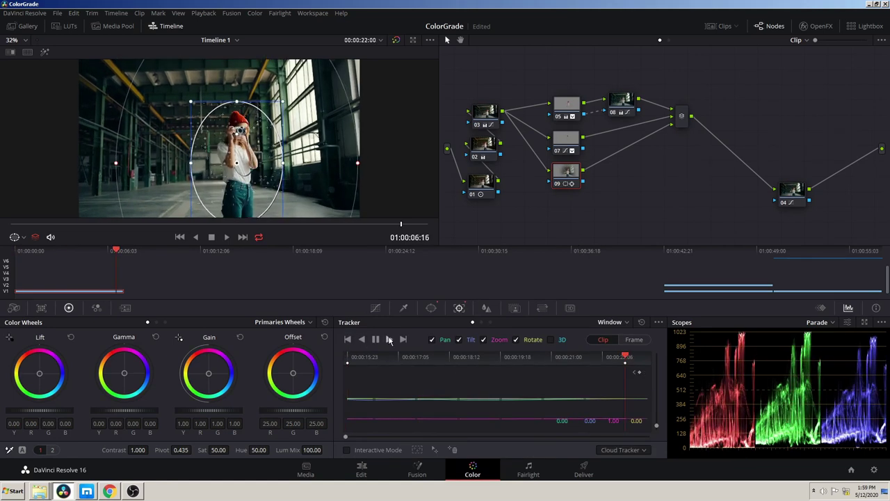
left_click(376, 308)
left_click(431, 308)
left_click(375, 308)
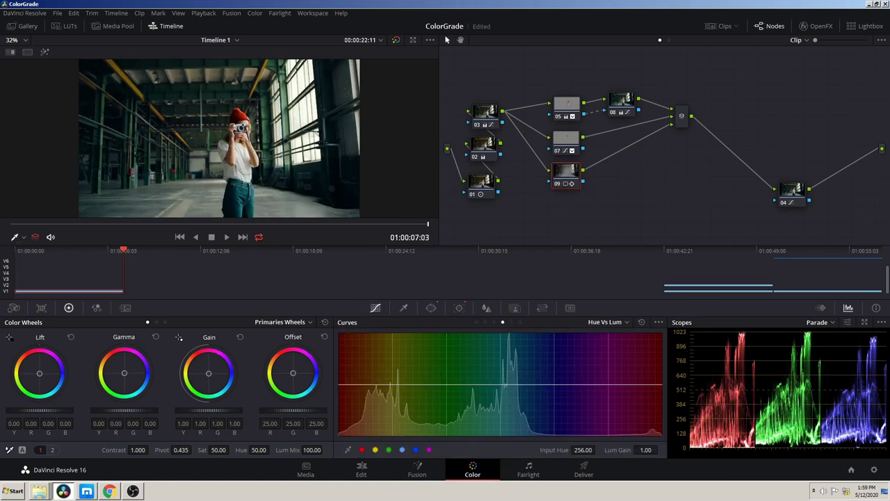
left_click_drag(39, 410, 35, 410)
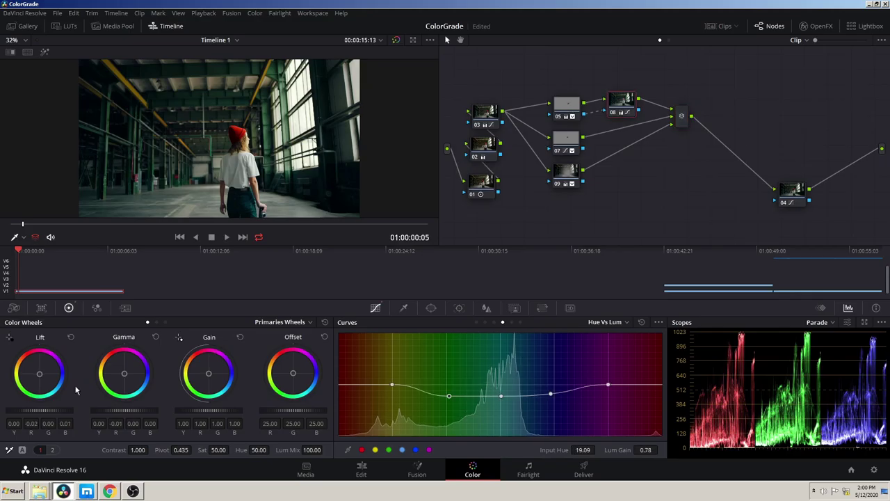
left_click_drag(124, 373, 125, 374)
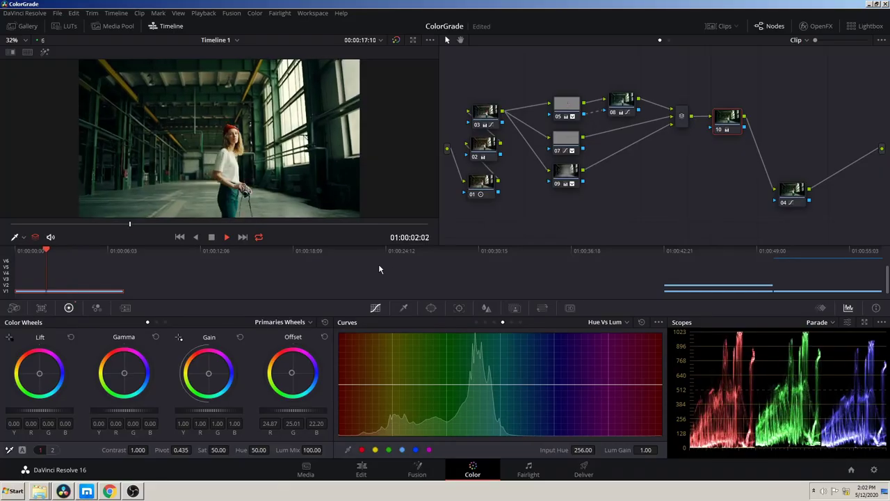
Compare with the ungraded original, add Film Grain after node 04, and play full screen
left_click(396, 41)
key("Escape")
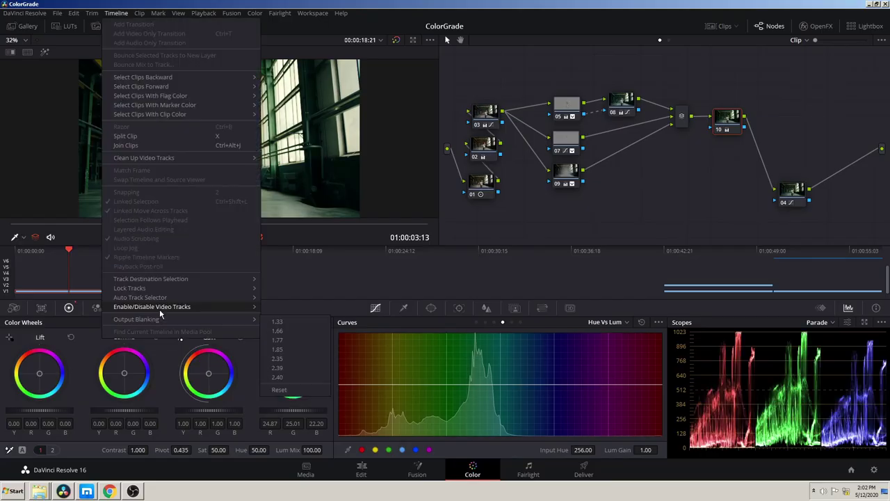
left_click(865, 43)
type("gra")
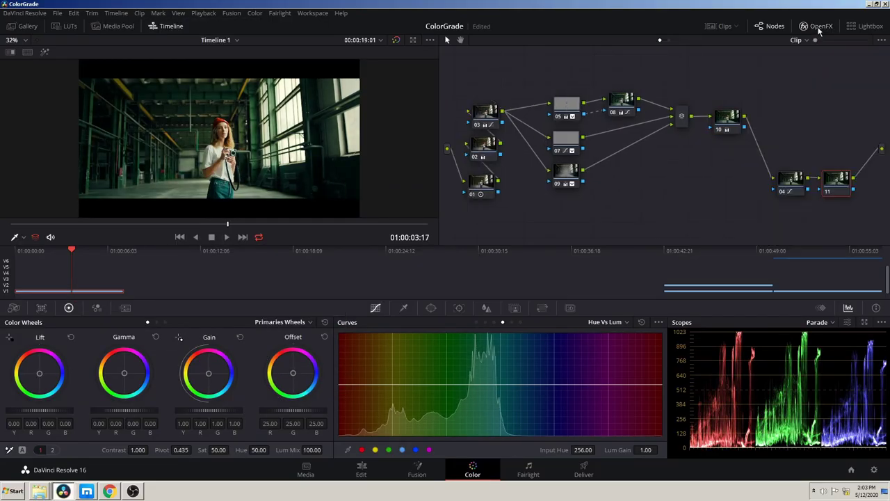
left_click_drag(741, 95, 650, 202)
key("ctrl+f")
key("space")
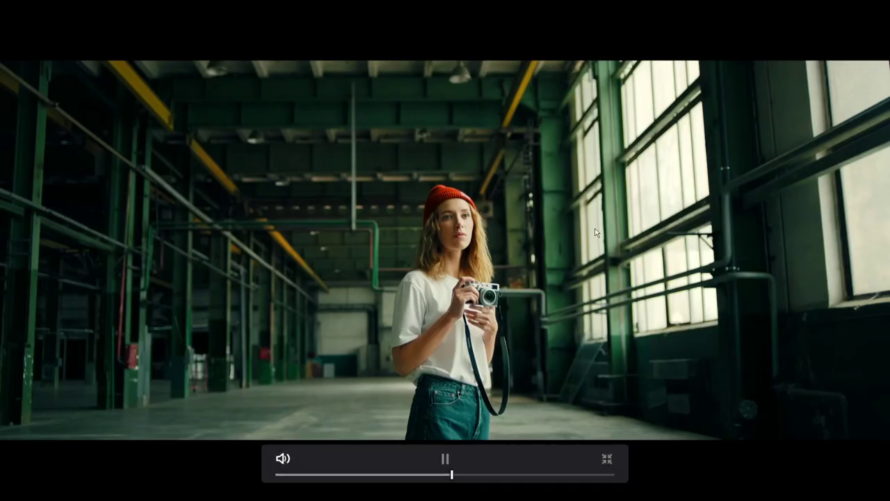